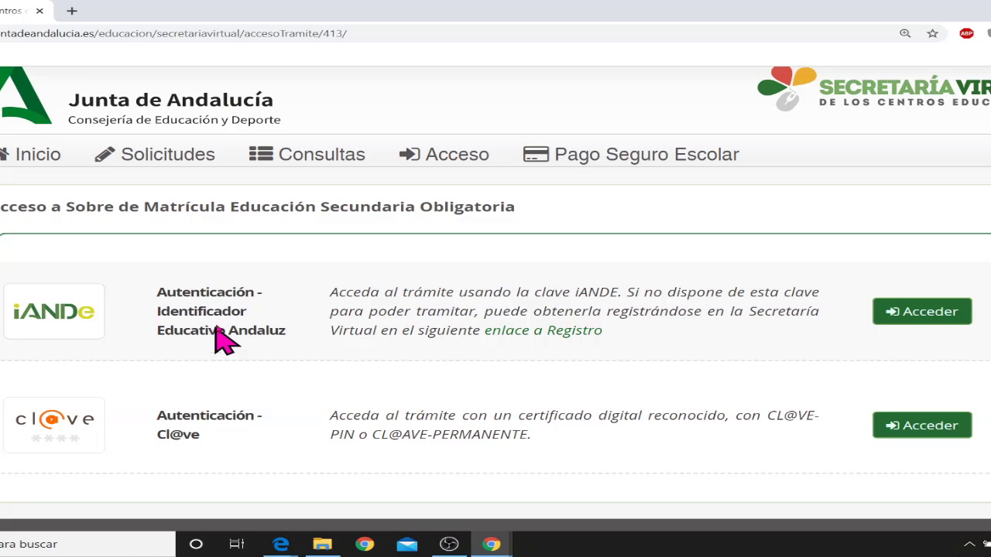
Step: Open the iANDE key registration form from the ESO enrolment's iANDE access page and look over its fields
left_click(932, 327)
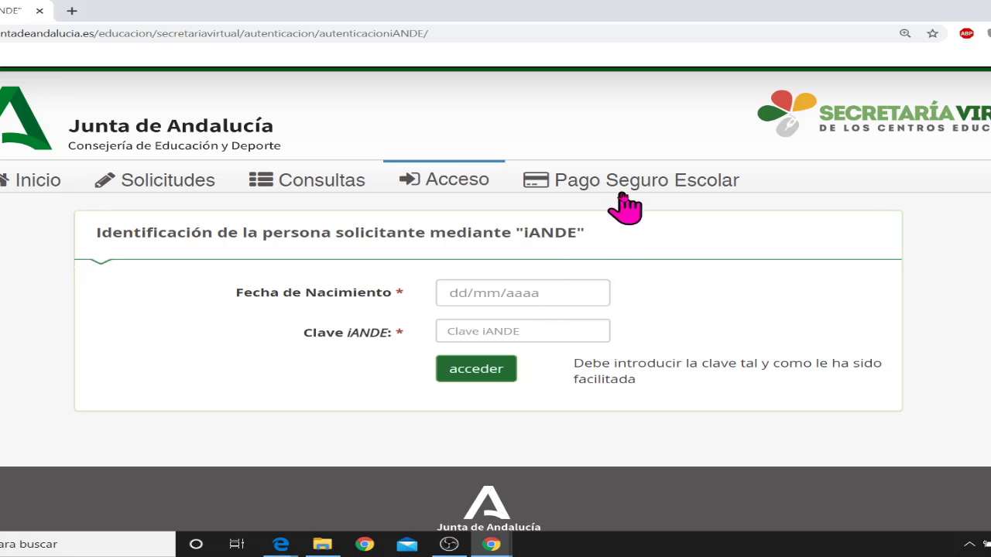
left_click(458, 183)
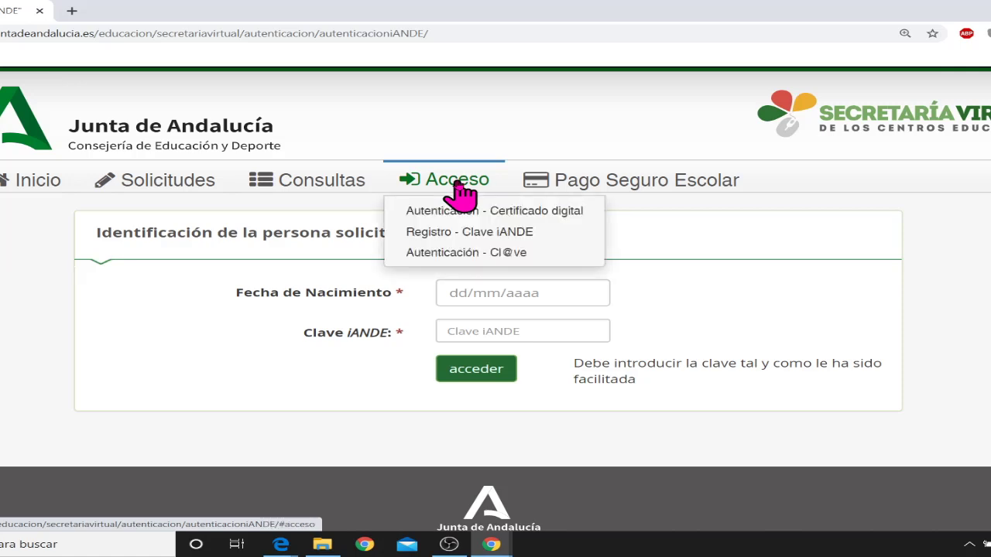
left_click(452, 232)
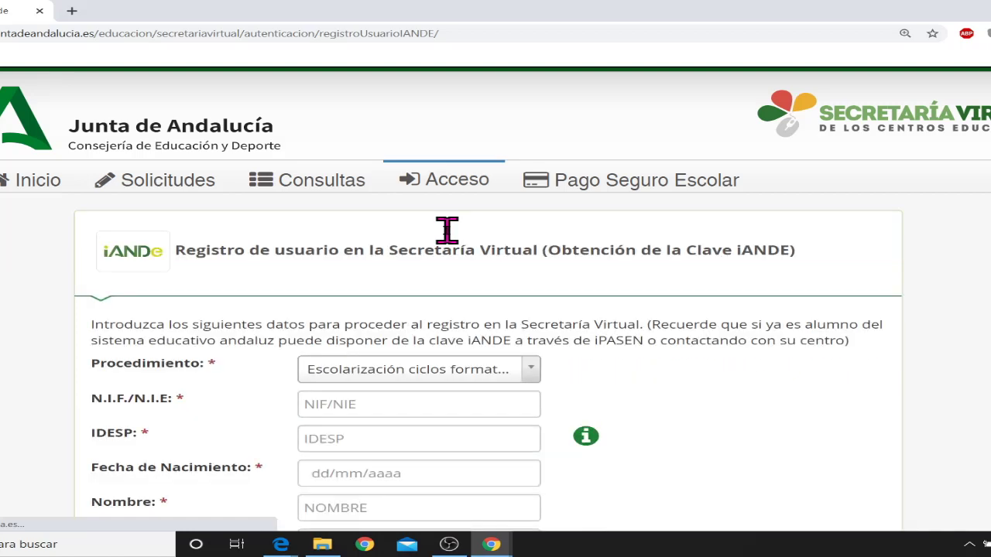
scroll(670, 378, "down", 3)
scroll(670, 377, "down", 1)
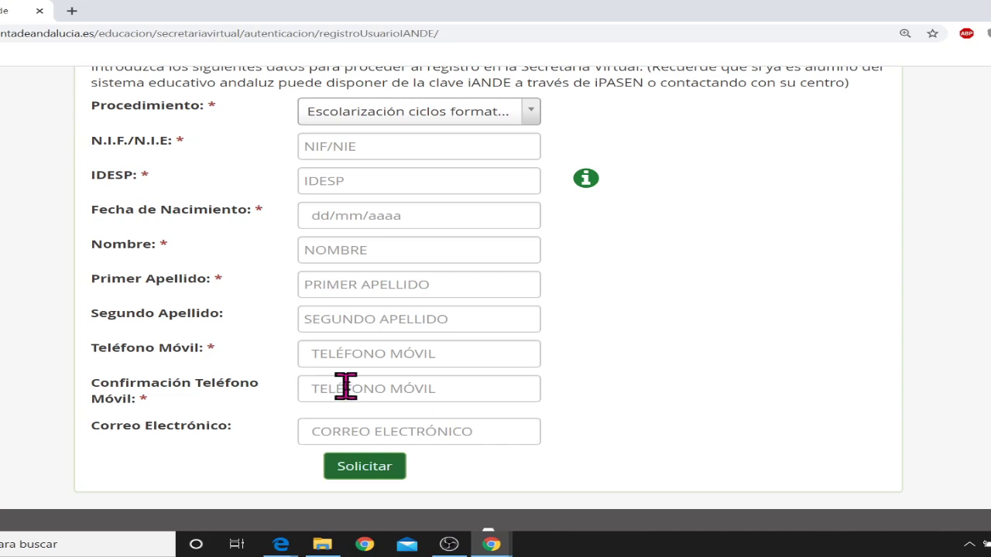
left_click(363, 467)
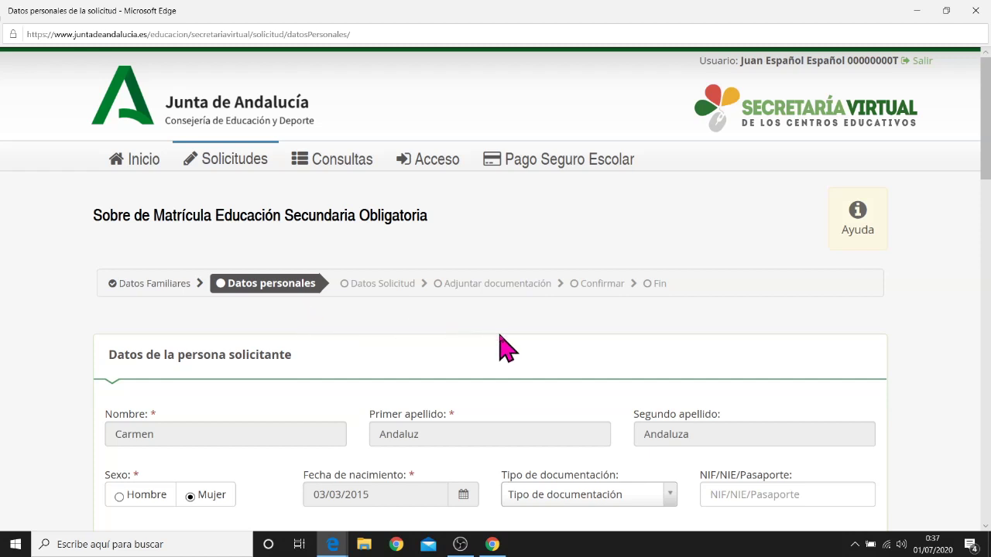
Step: Review the applicant's personal, birth, address and contact data and the first legal representative's details in the Datos personales form
scroll(502, 348, "down", 3)
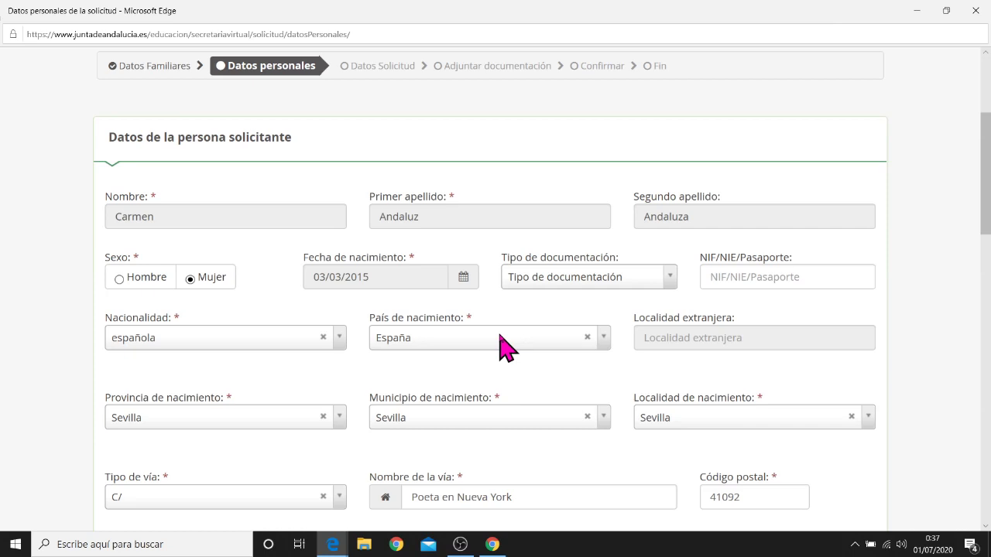
scroll(499, 336, "down", 1)
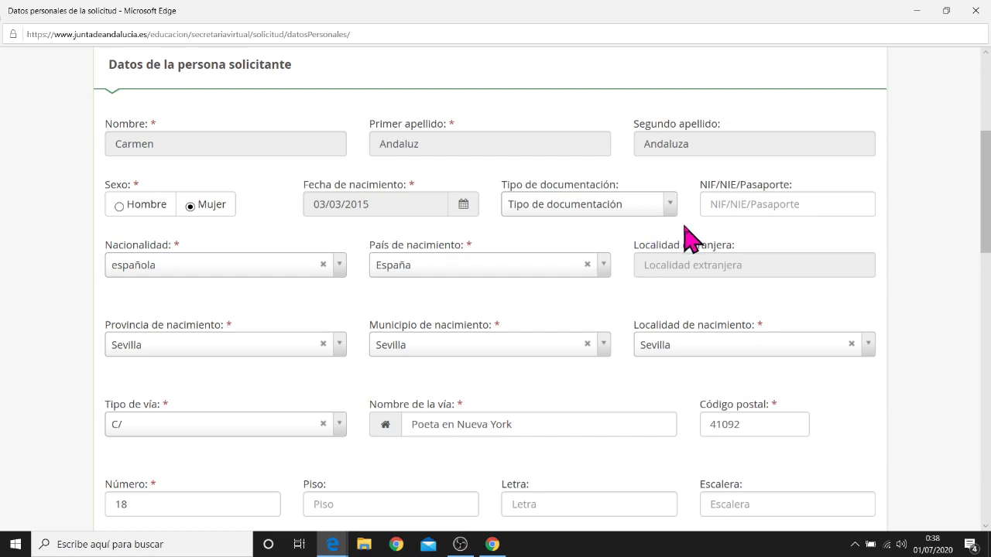
scroll(613, 279, "down", 2)
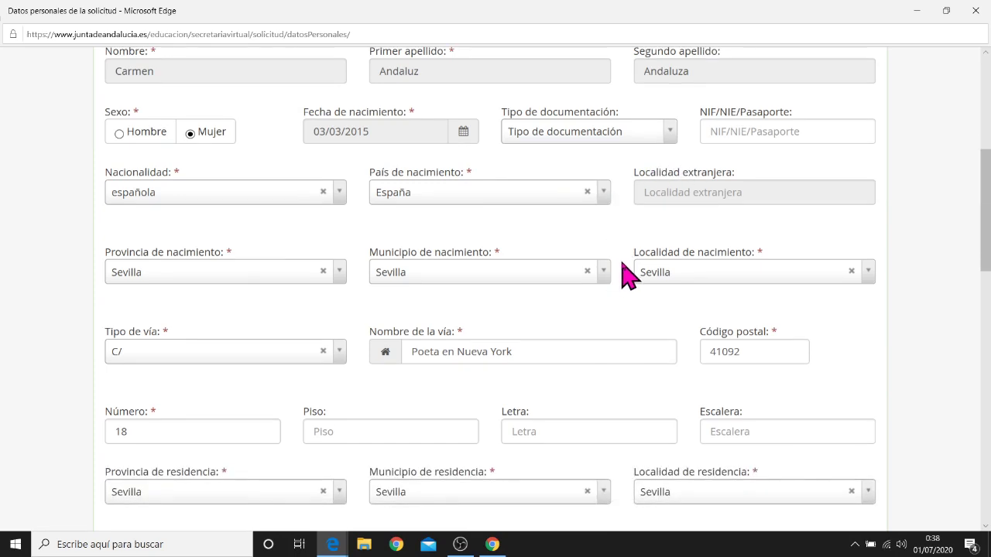
scroll(628, 271, "down", 1)
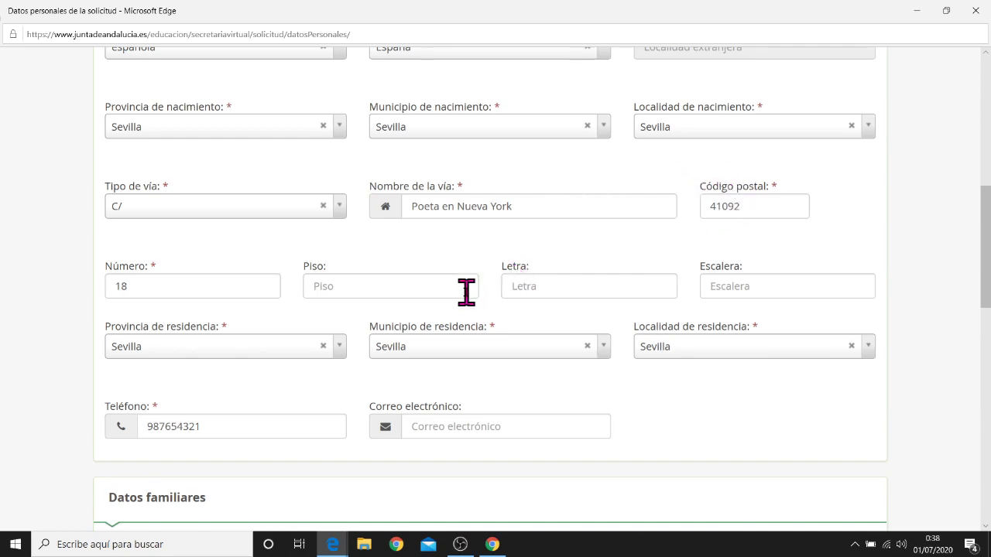
scroll(592, 290, "down", 1)
scroll(593, 294, "down", 1)
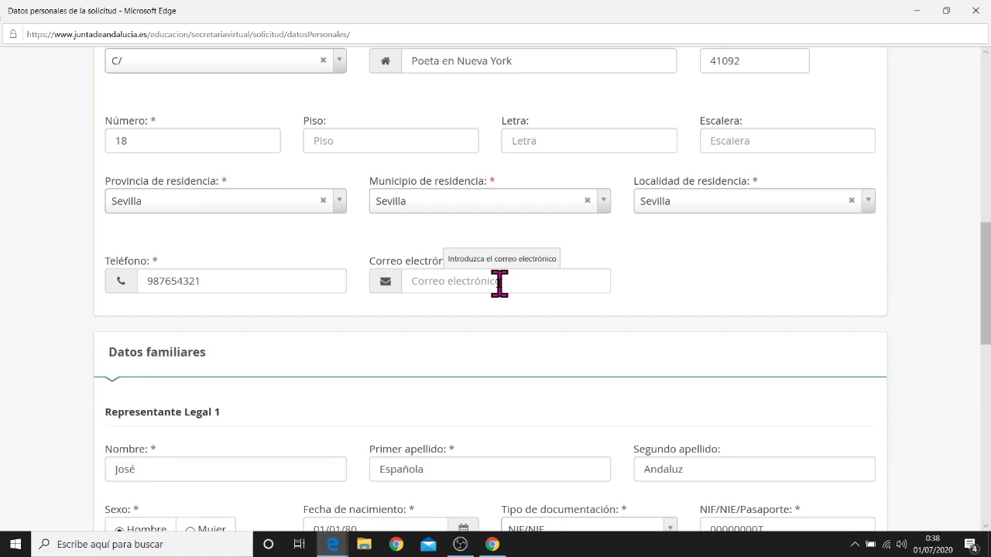
scroll(498, 283, "down", 1)
scroll(498, 283, "down", 1)
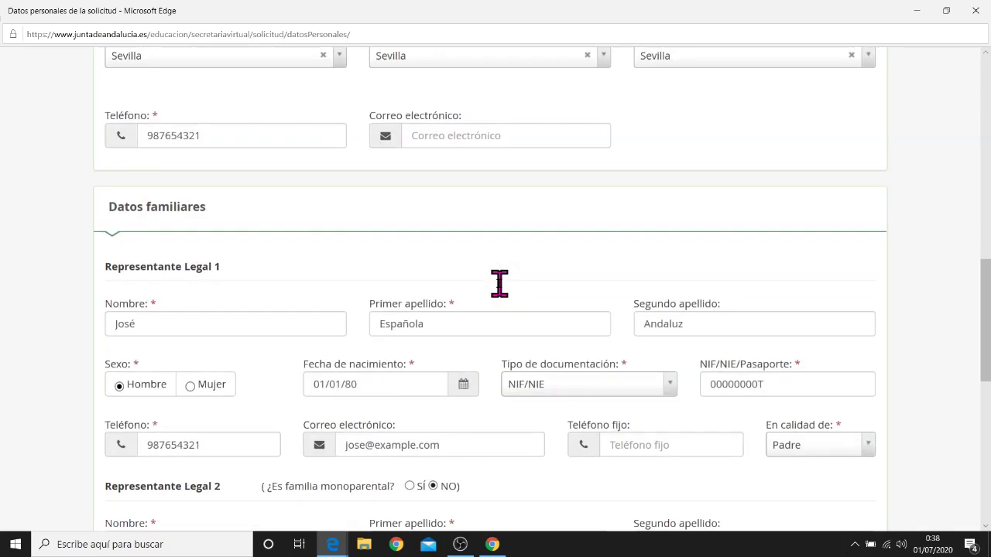
scroll(499, 283, "down", 1)
scroll(498, 284, "down", 1)
scroll(499, 283, "up", 1)
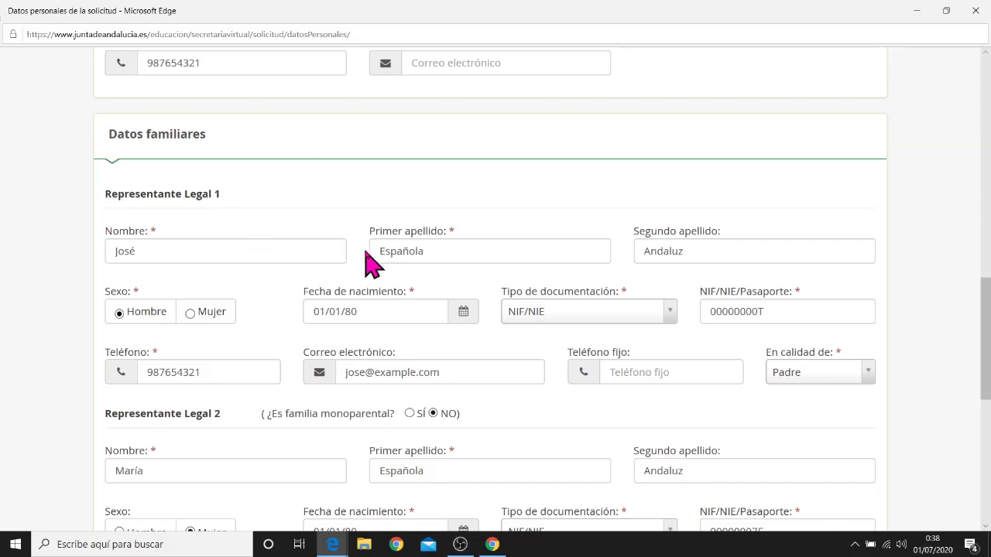
Step: Select NIF/NIE as legal representative 1's document type and review legal representative 2's details and the family situation questions
scroll(370, 260, "down", 1)
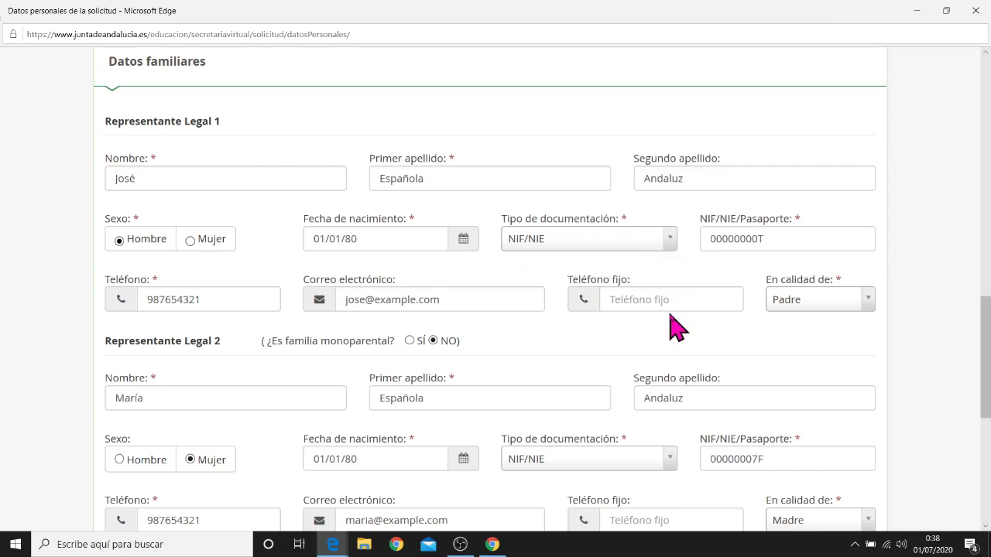
left_click(668, 240)
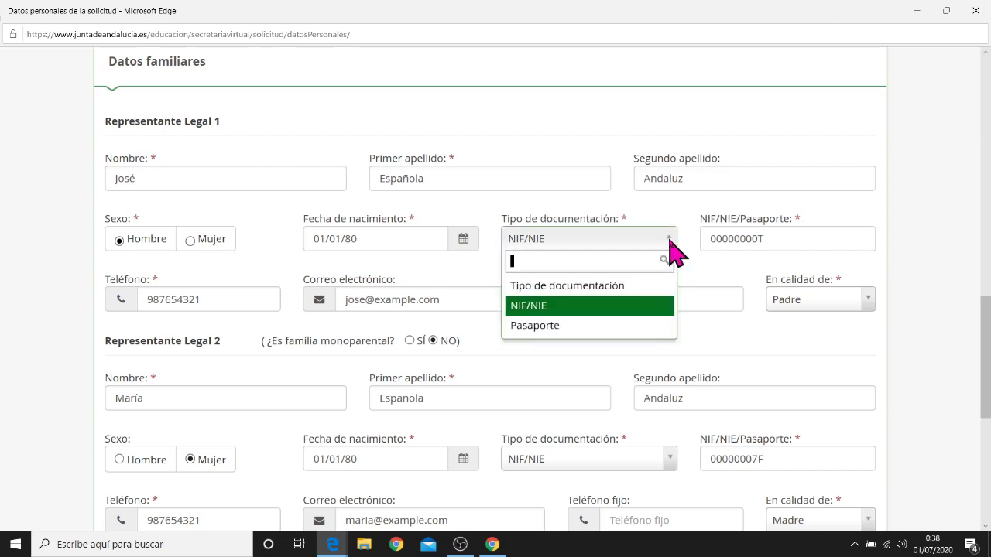
left_click(564, 309)
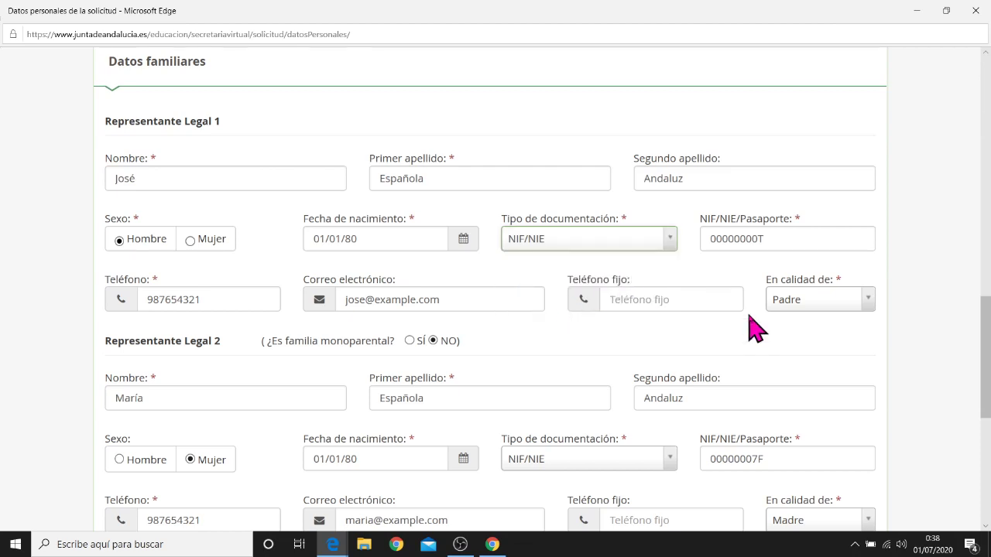
scroll(752, 328, "down", 2)
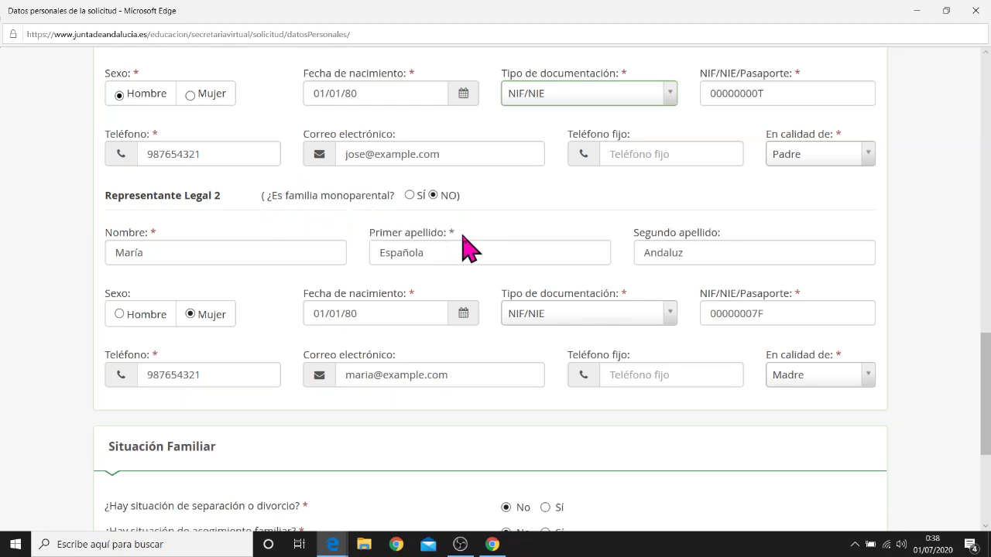
scroll(470, 250, "down", 1)
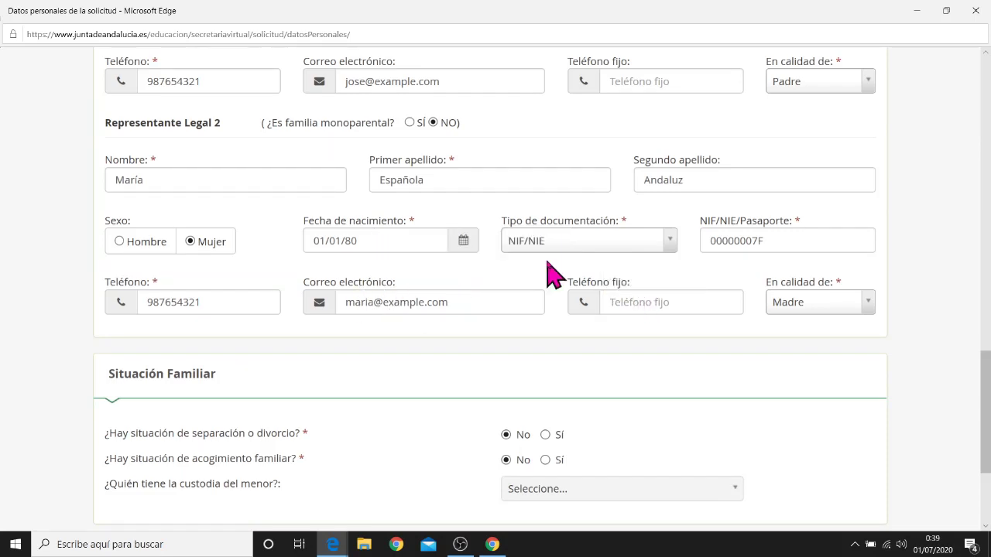
scroll(547, 272, "down", 2)
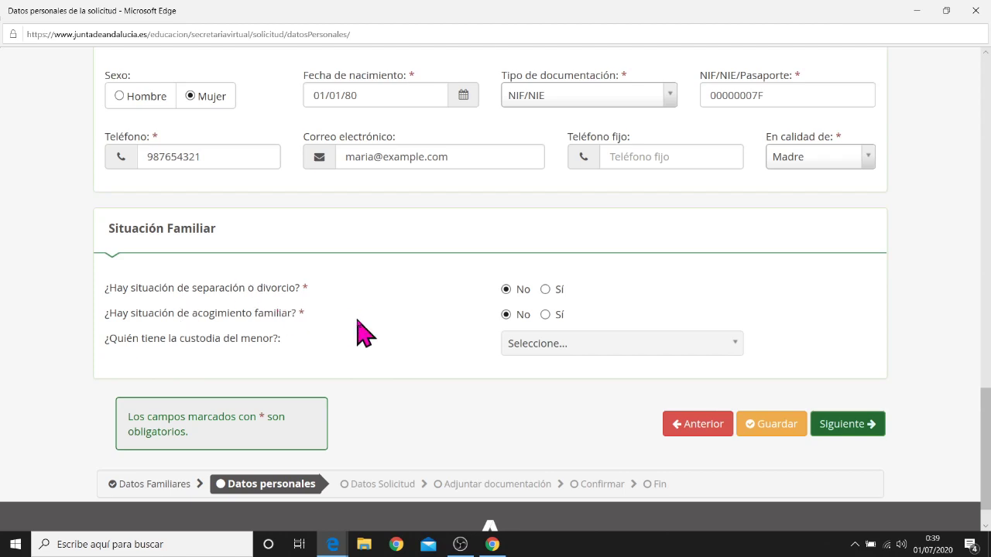
Step: Try a Sí answer to the separation or divorce question to view the custody options, and restore No
left_click(546, 290)
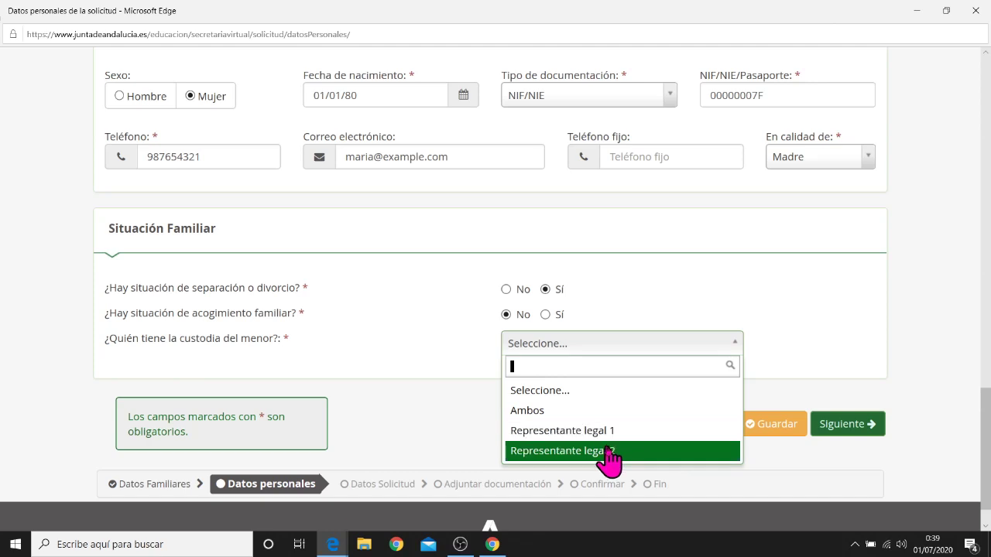
left_click(614, 307)
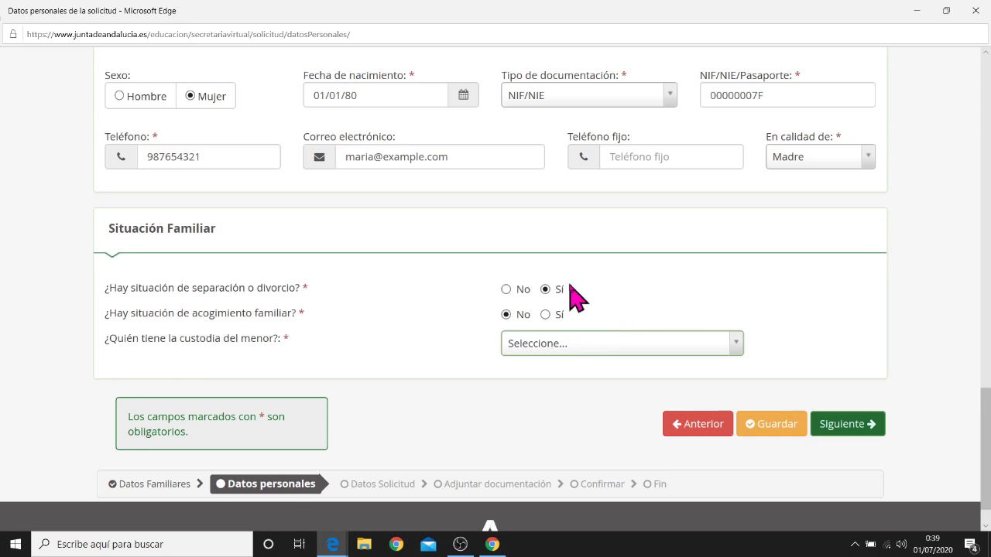
left_click(506, 289)
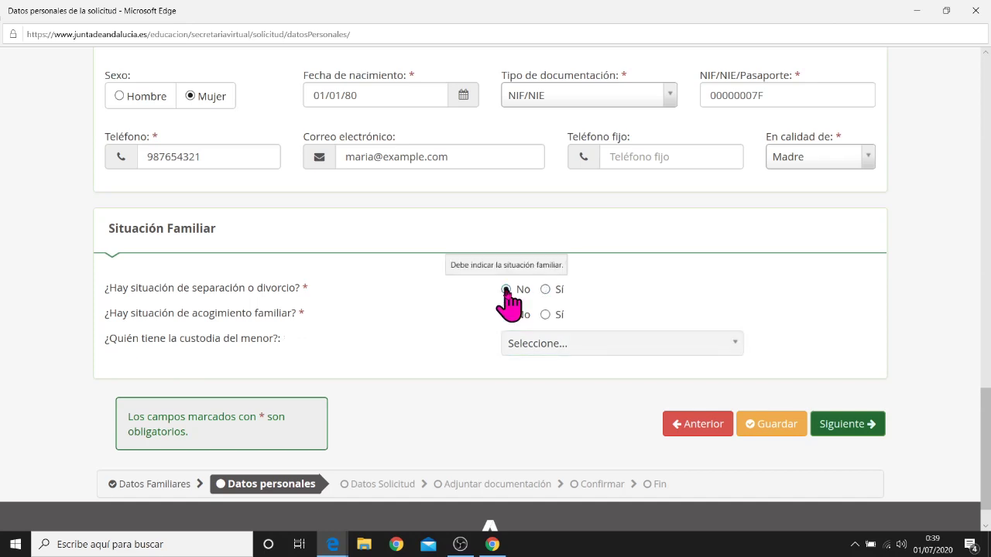
Step: Continue to the Datos Solicitud stage and review the forms to fill in and the informative documents
left_click(847, 430)
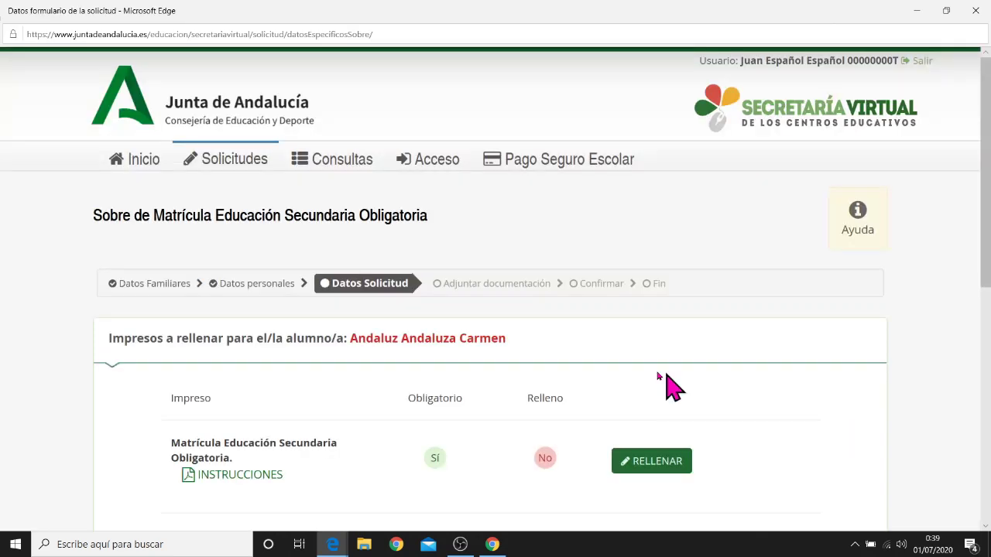
scroll(524, 343, "down", 1)
scroll(469, 350, "down", 1)
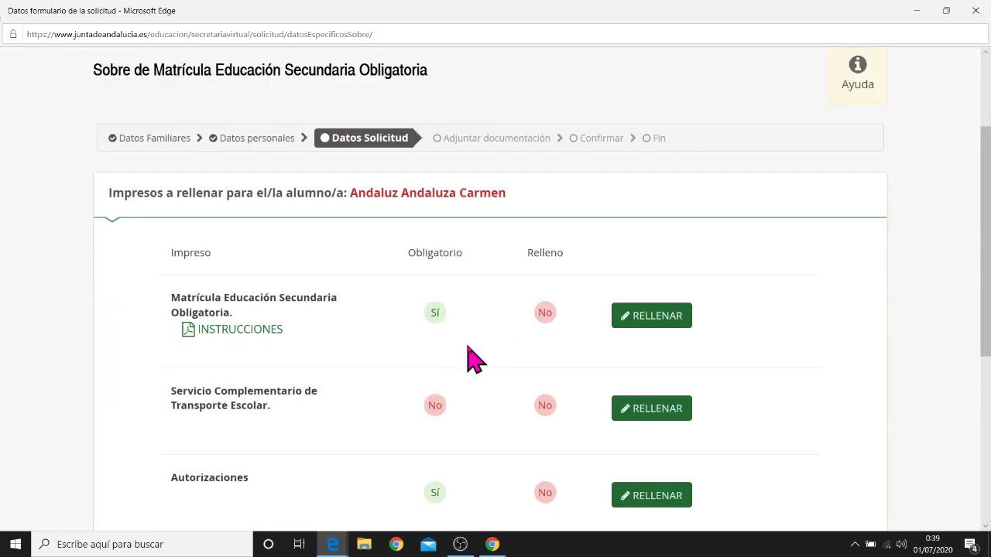
scroll(406, 409, "down", 1)
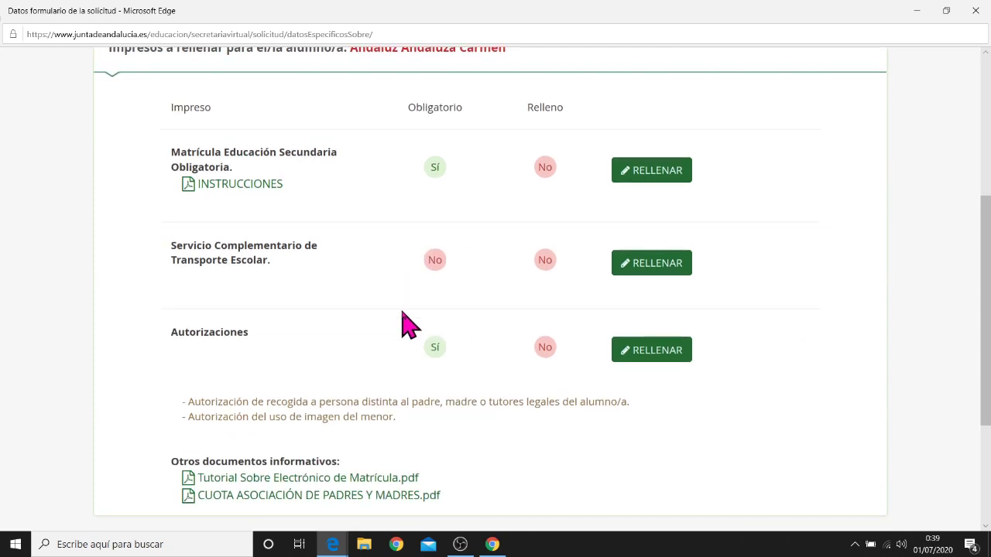
scroll(407, 325, "down", 1)
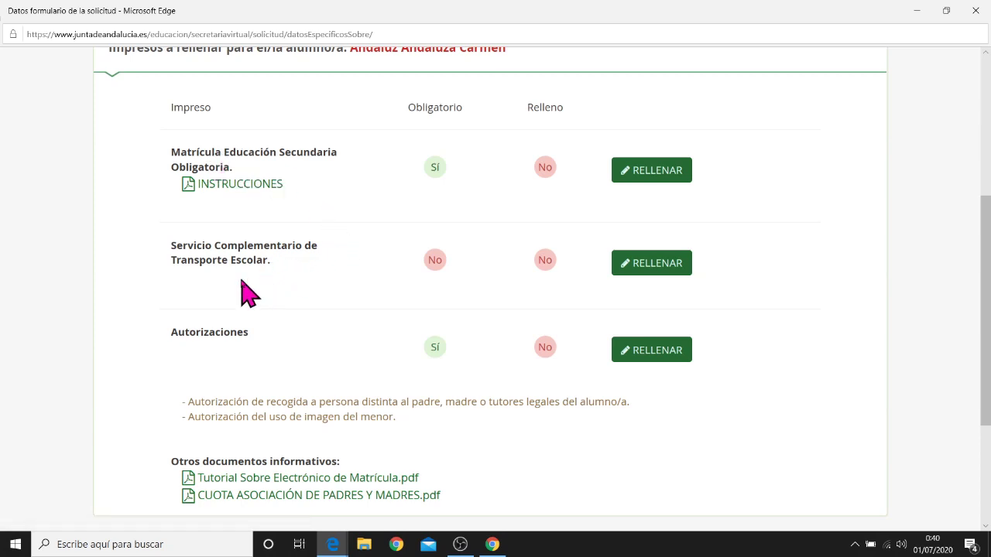
scroll(277, 299, "down", 1)
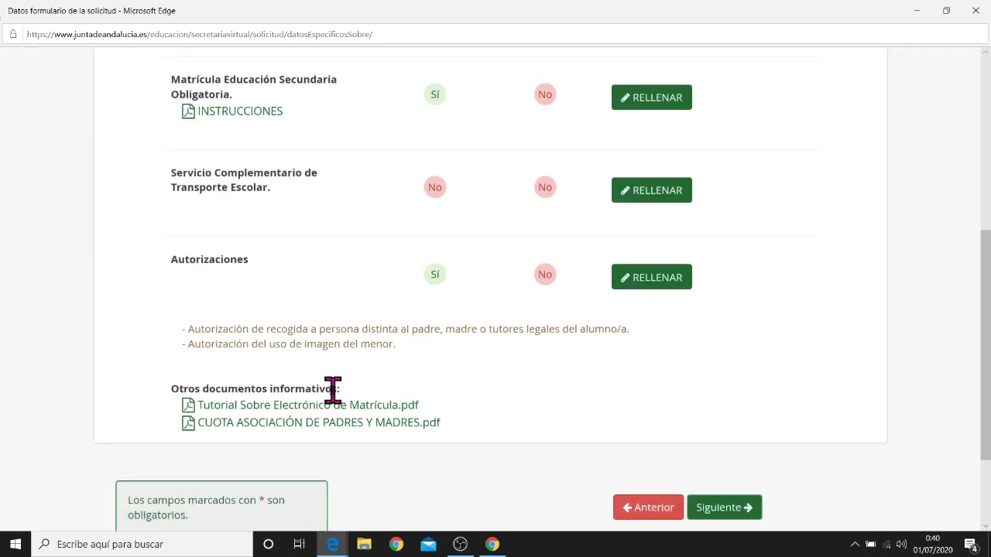
scroll(353, 393, "up", 2)
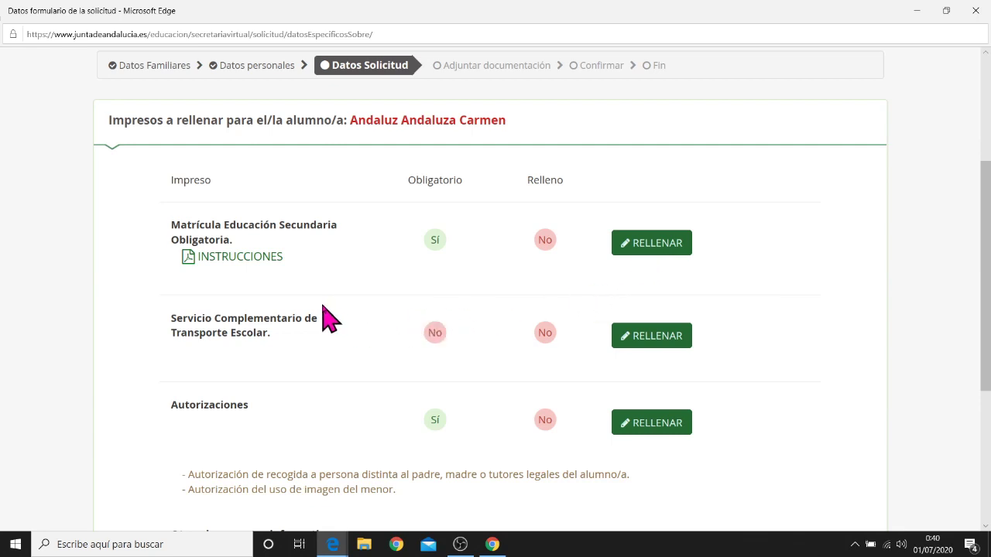
scroll(332, 312, "down", 1)
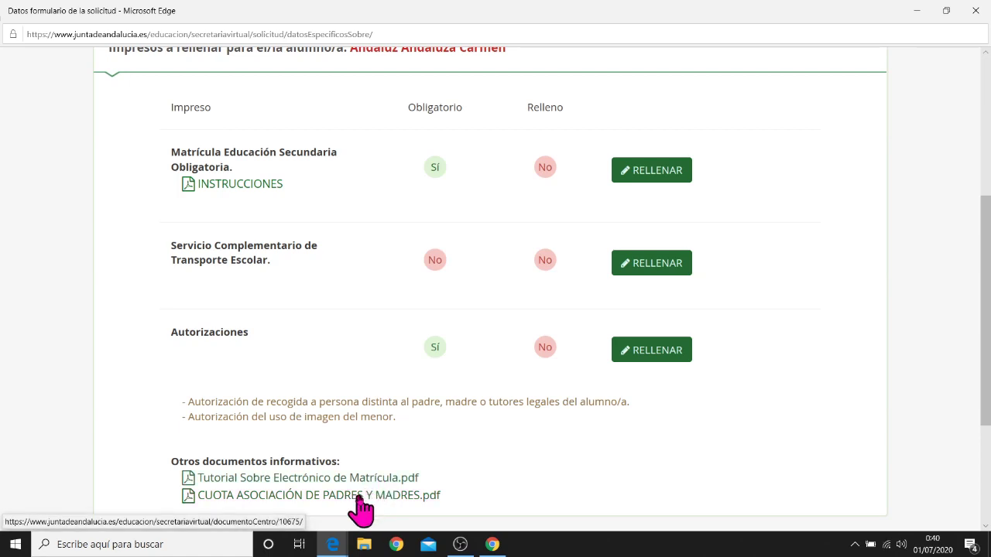
Step: Open the Matrícula Educación Secundaria Obligatoria instructions and read the required forms, authorisations and school transport request
left_click(256, 188)
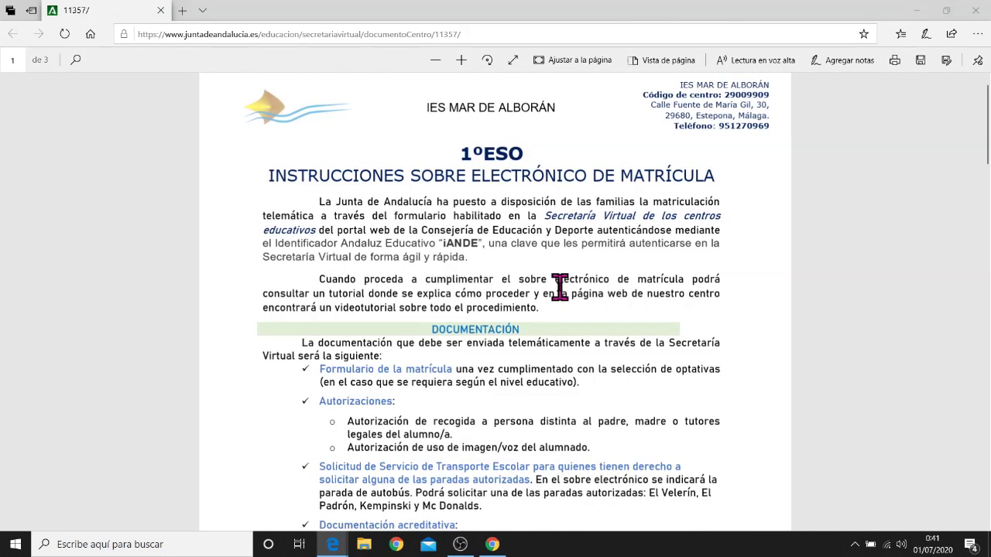
scroll(559, 286, "up", 1)
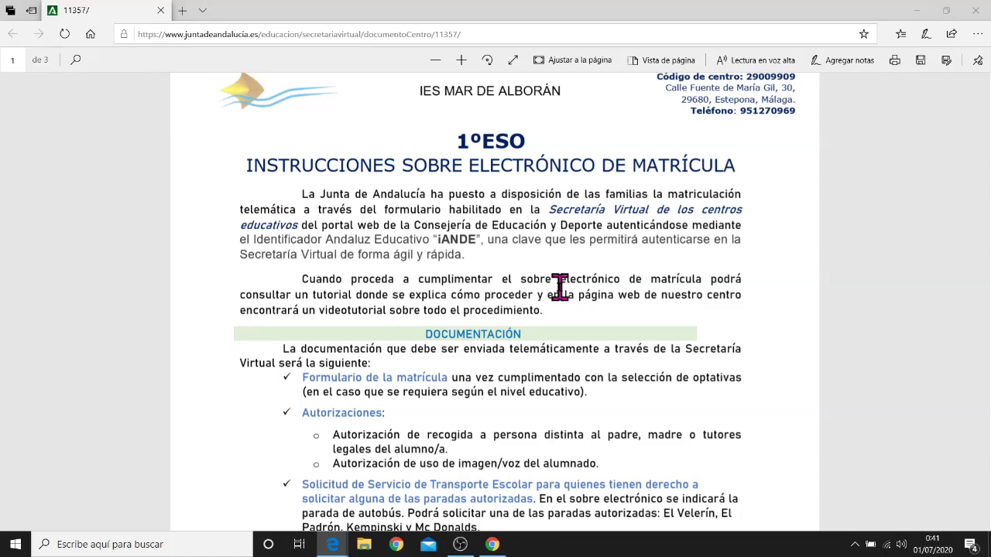
scroll(559, 287, "down", 3)
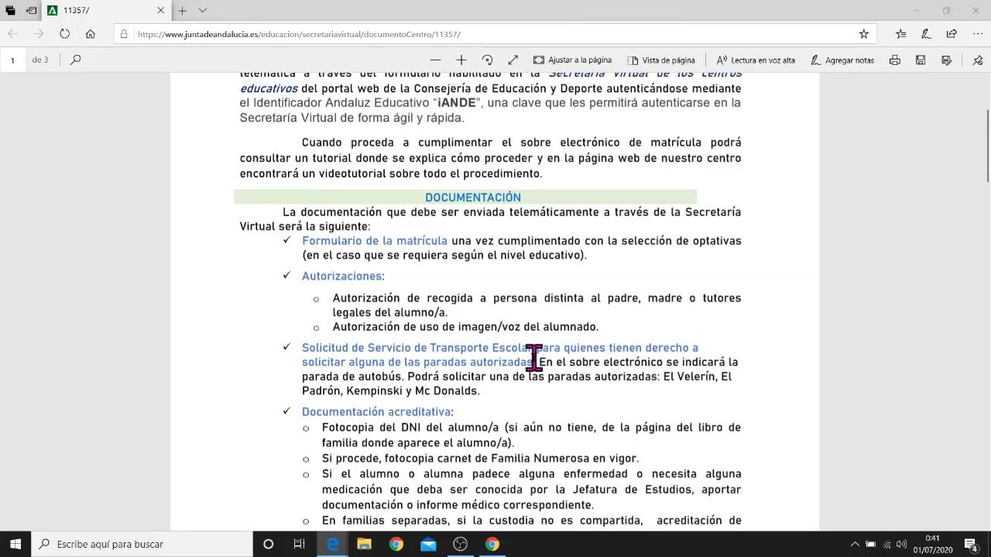
scroll(535, 357, "down", 2)
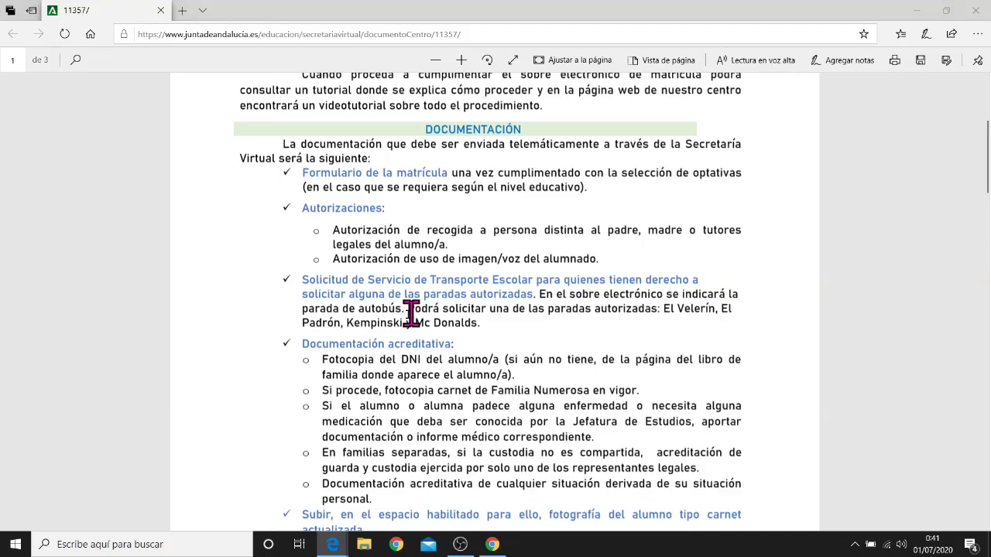
scroll(410, 314, "down", 4)
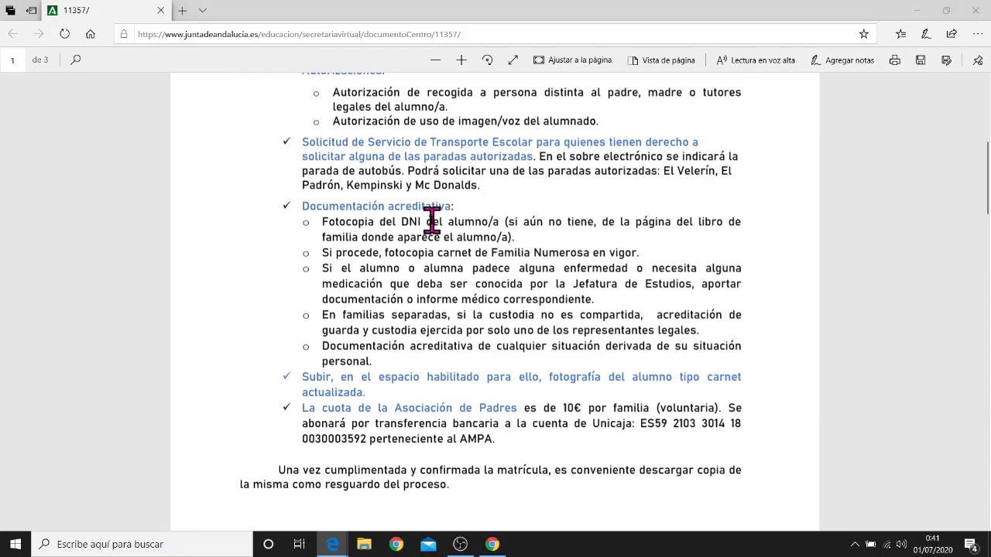
Step: Highlight the supporting-document items on the DNI copy, Familia Numerosa card, medical report and custody proof, and read the photo and parents' association fee points
left_click_drag(515, 237, 323, 221)
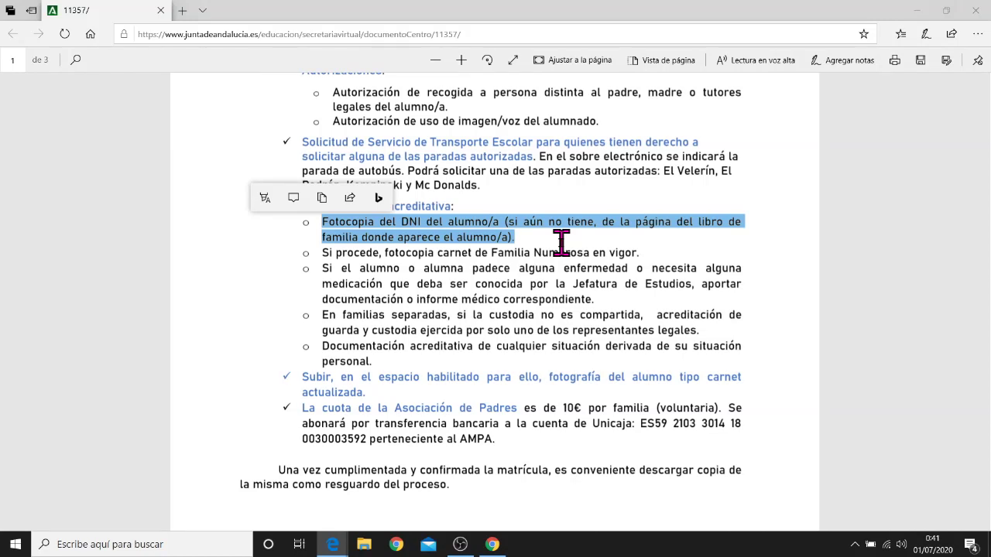
left_click(565, 247)
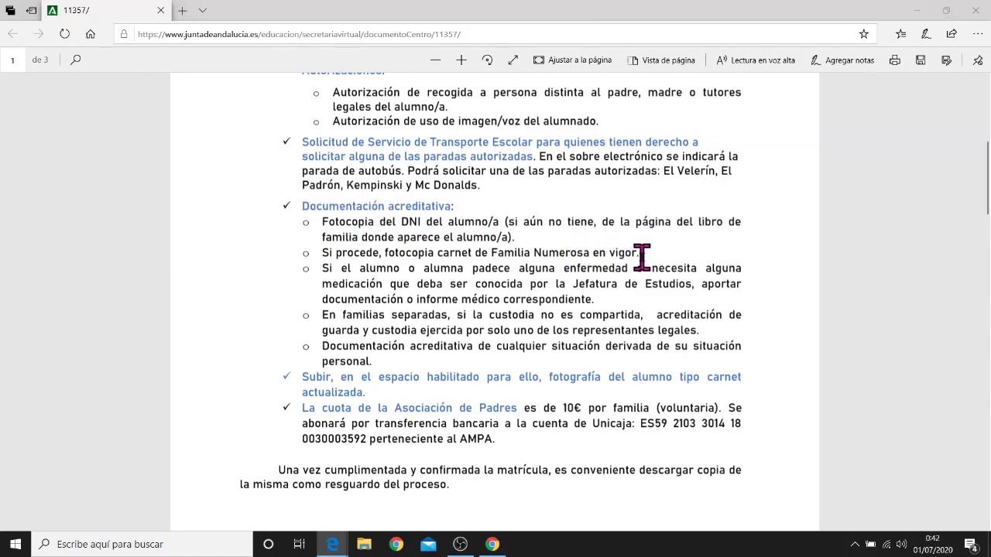
left_click_drag(645, 254, 322, 255)
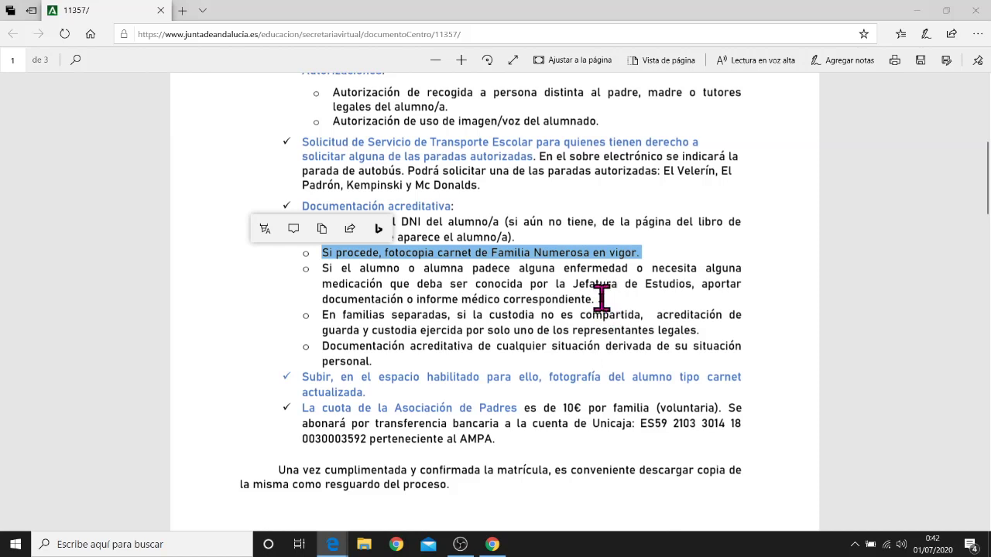
left_click_drag(602, 298, 329, 277)
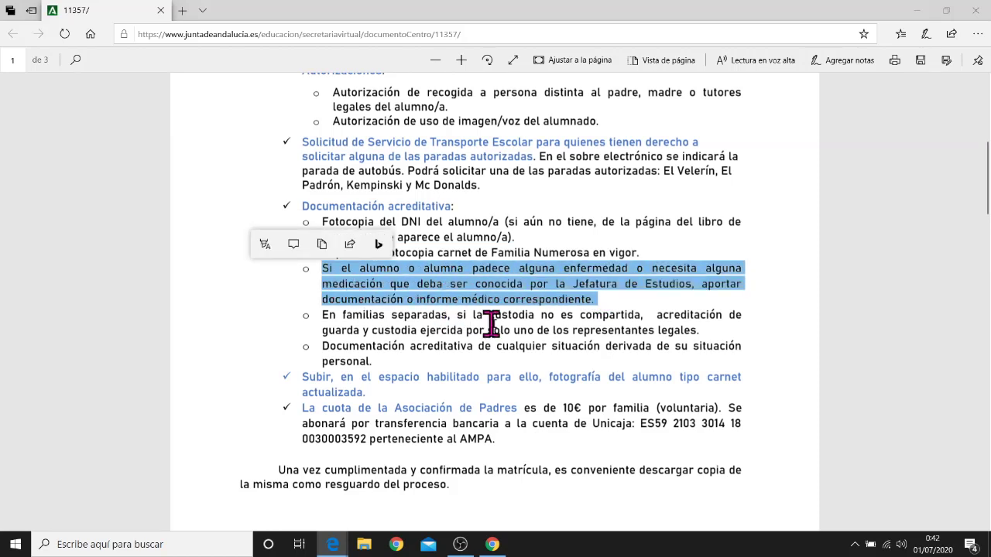
left_click(705, 328)
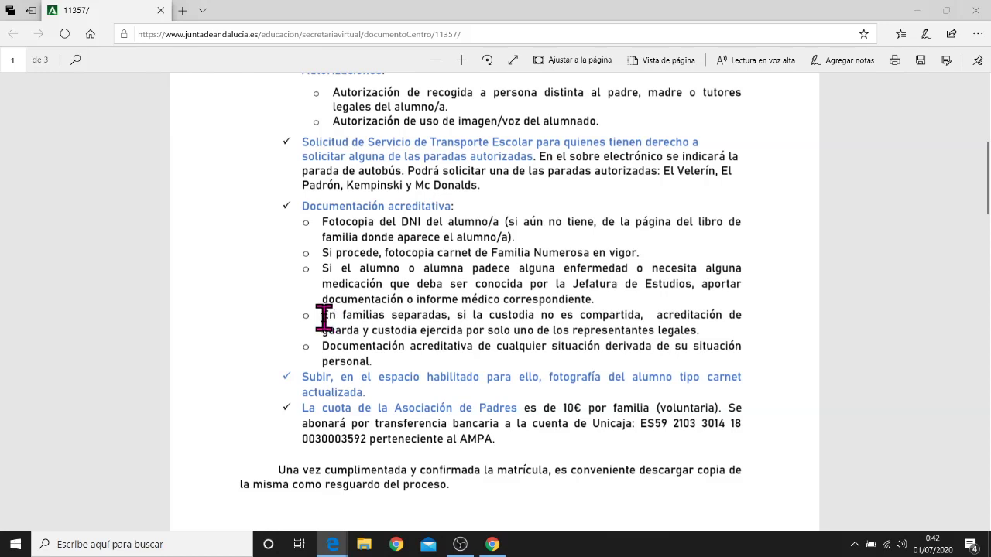
left_click_drag(324, 317, 697, 328)
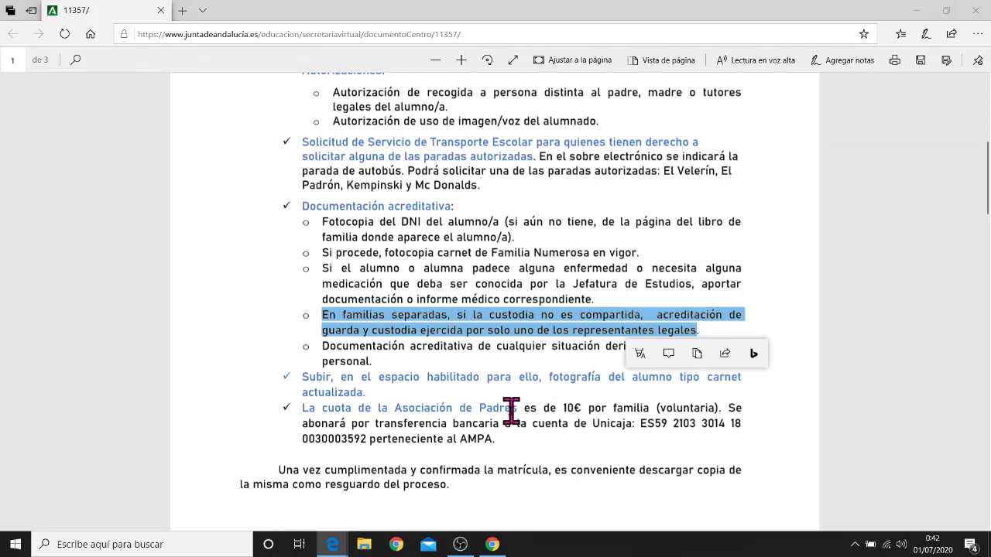
scroll(504, 400, "down", 1)
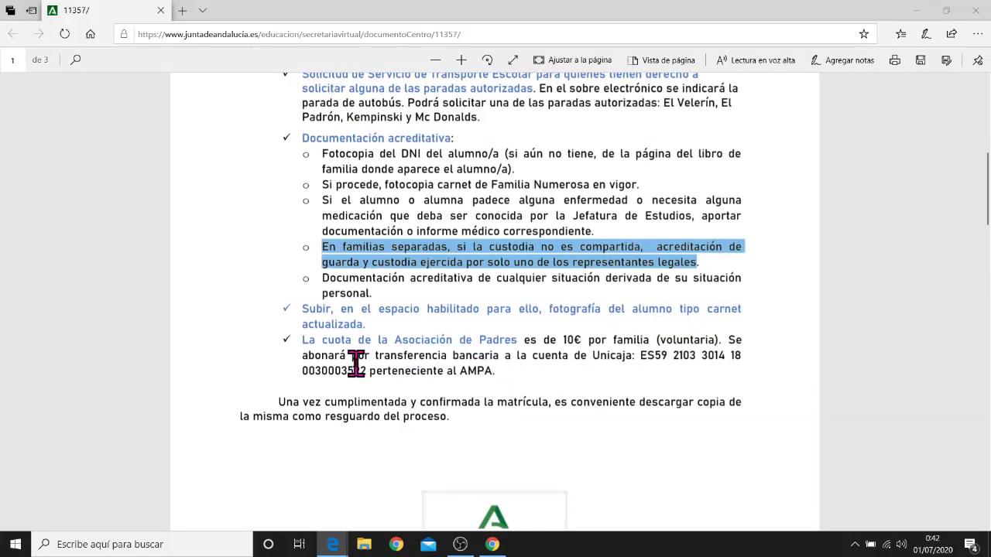
scroll(358, 360, "down", 1)
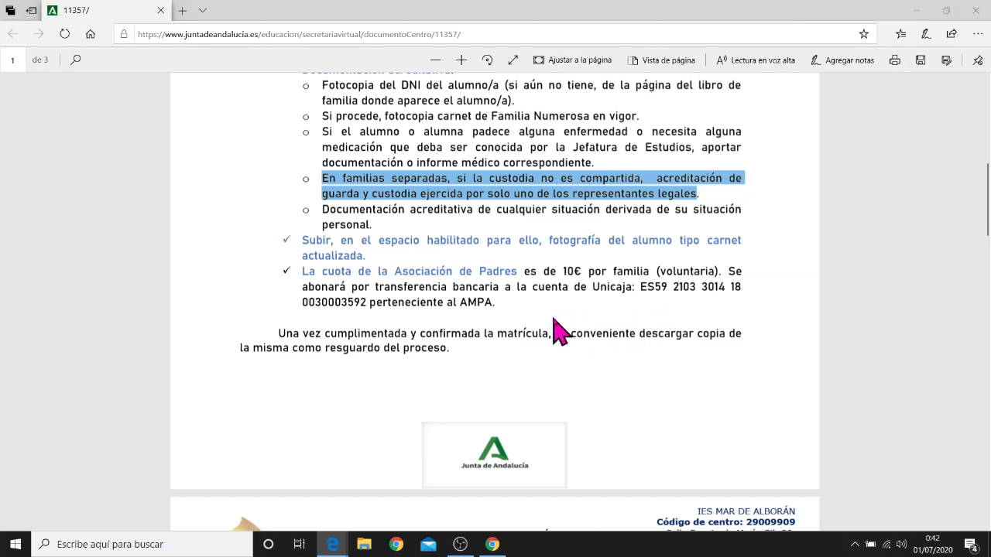
Step: Review the 1º ESO common and optional subjects and the electronic envelope simulation, and close the instructions document
scroll(554, 319, "down", 5)
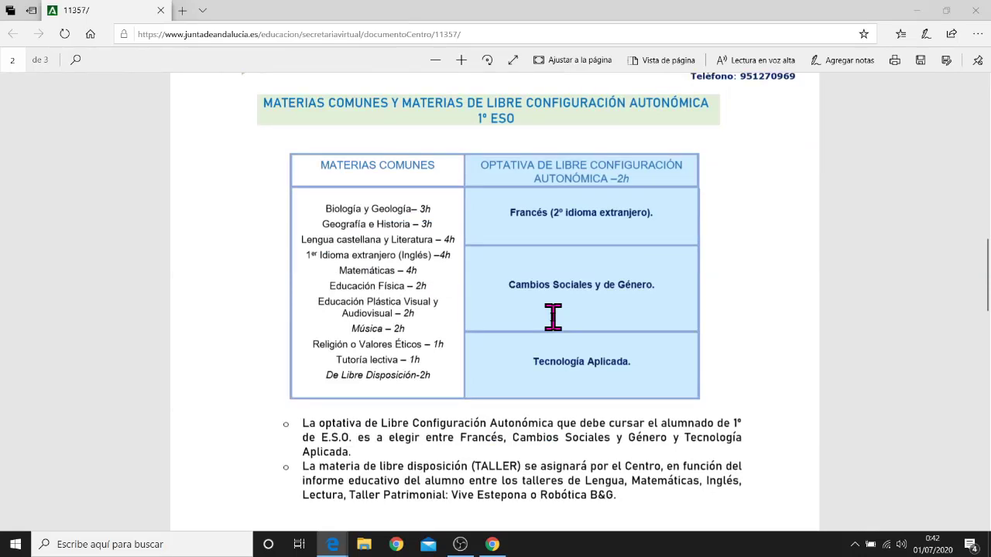
scroll(553, 315, "up", 1)
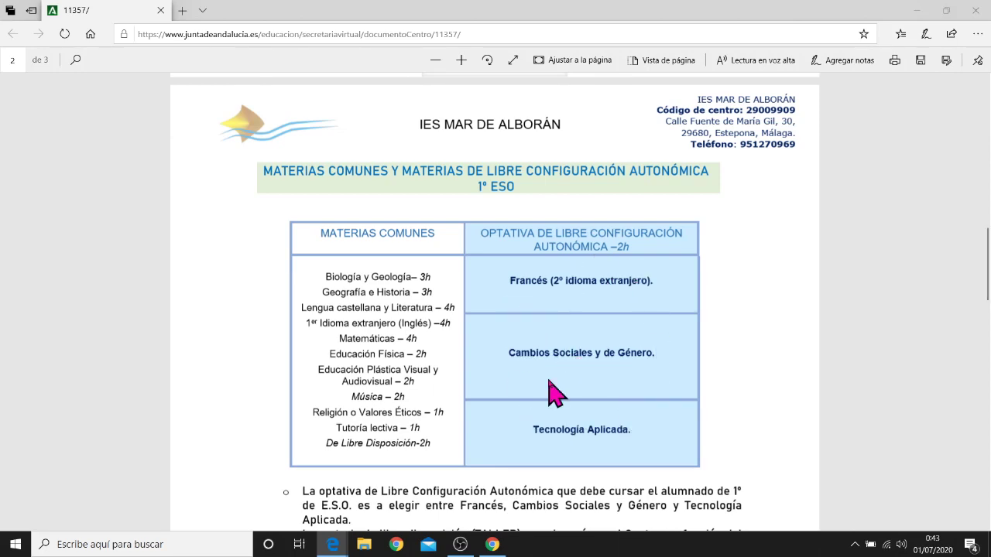
scroll(553, 393, "down", 3)
scroll(553, 399, "down", 2)
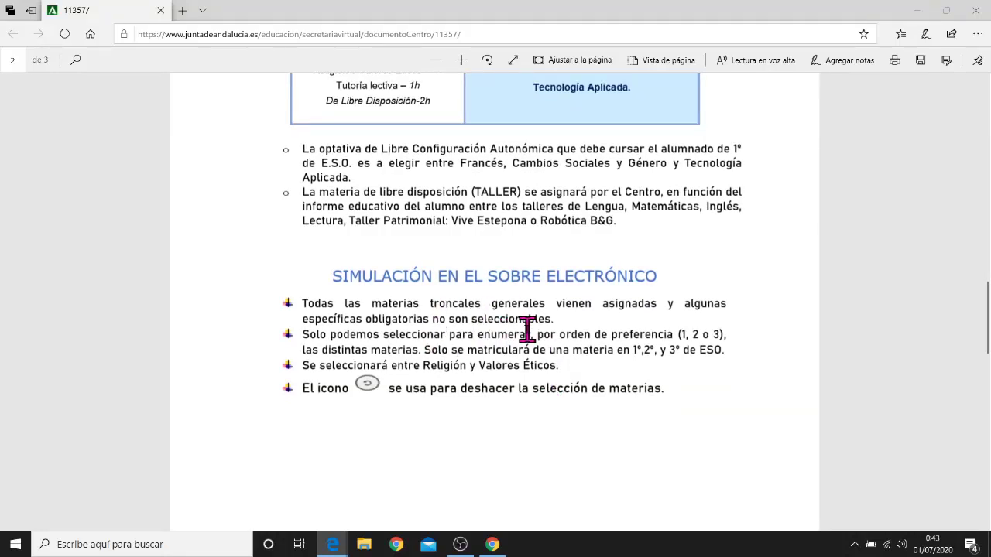
scroll(527, 327, "down", 4)
scroll(531, 343, "down", 5)
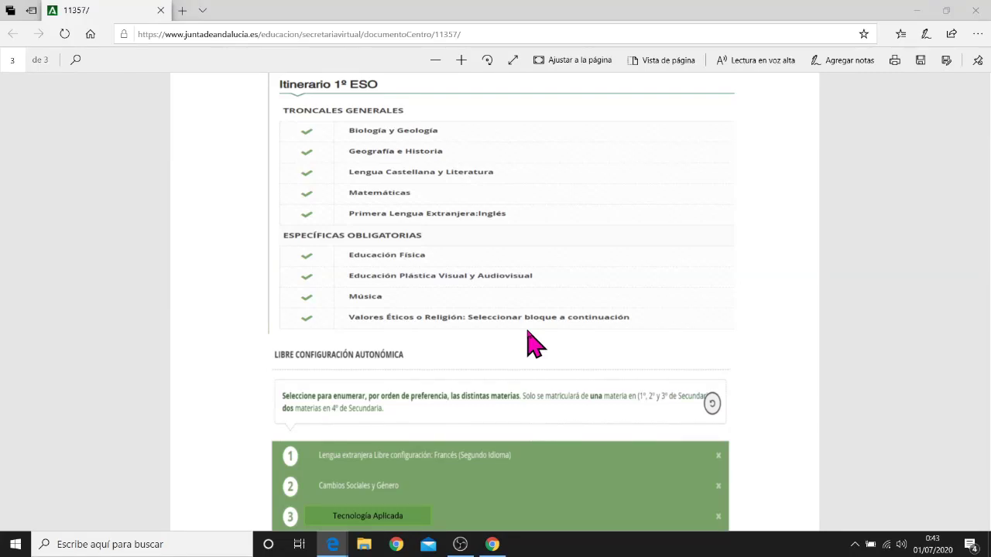
scroll(534, 344, "down", 2)
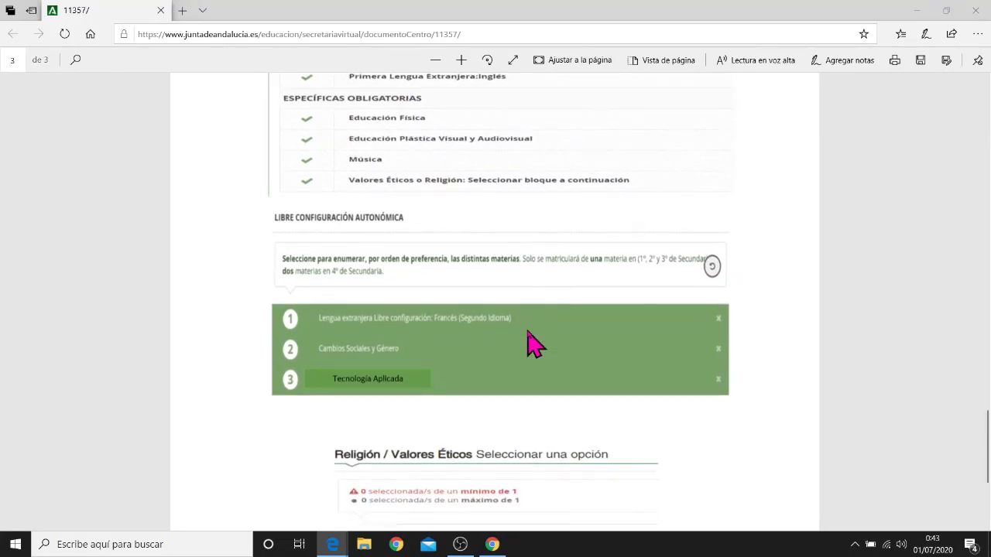
scroll(534, 345, "up", 14)
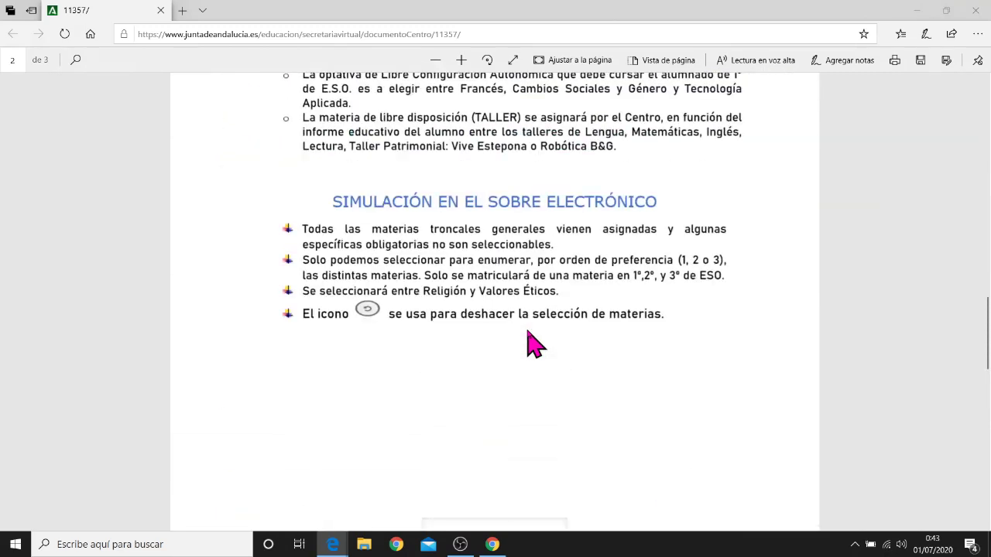
scroll(527, 329, "up", 8)
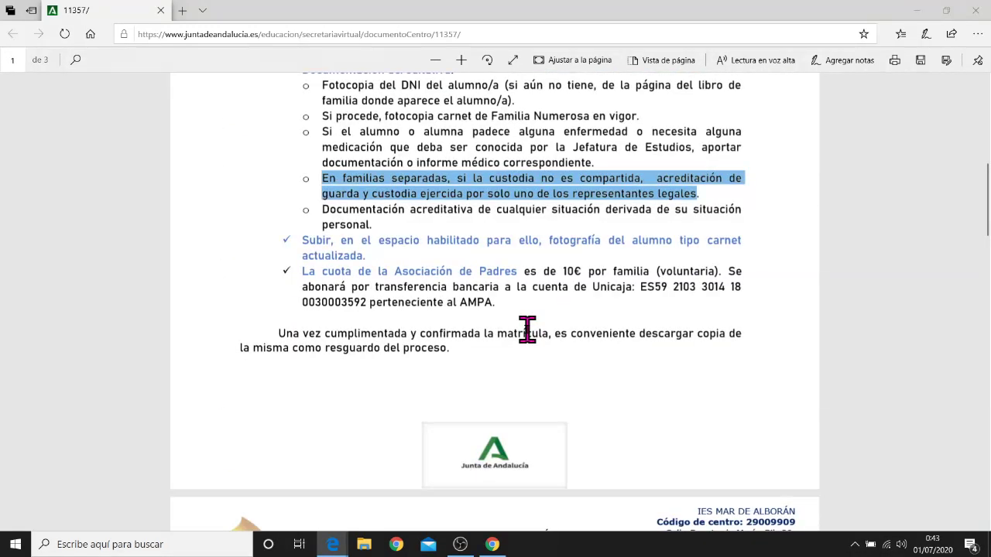
left_click(975, 11)
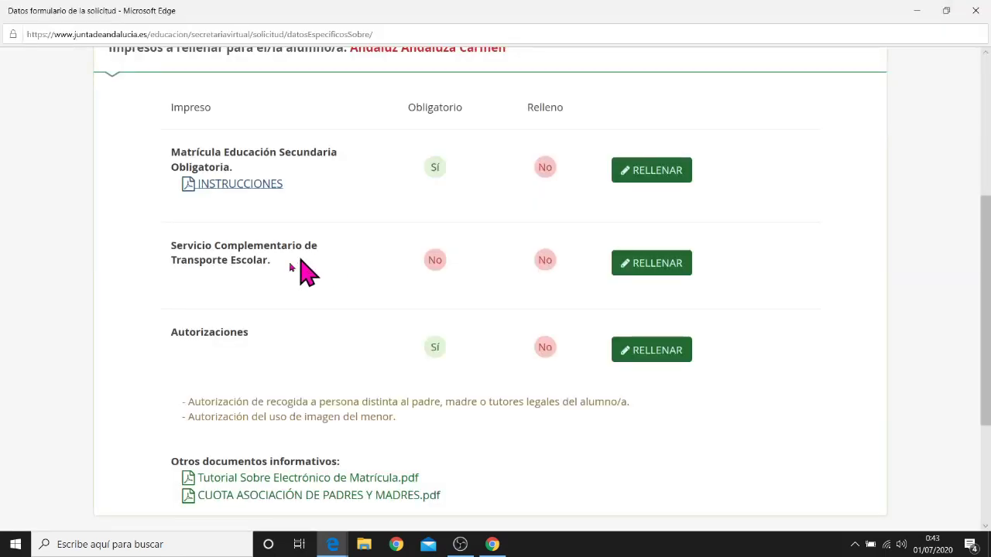
Step: Open Tutorial Sobre Electrónico de Matrícula.pdf, review how to access the enrolment procedure, and close the document
scroll(267, 321, "down", 1)
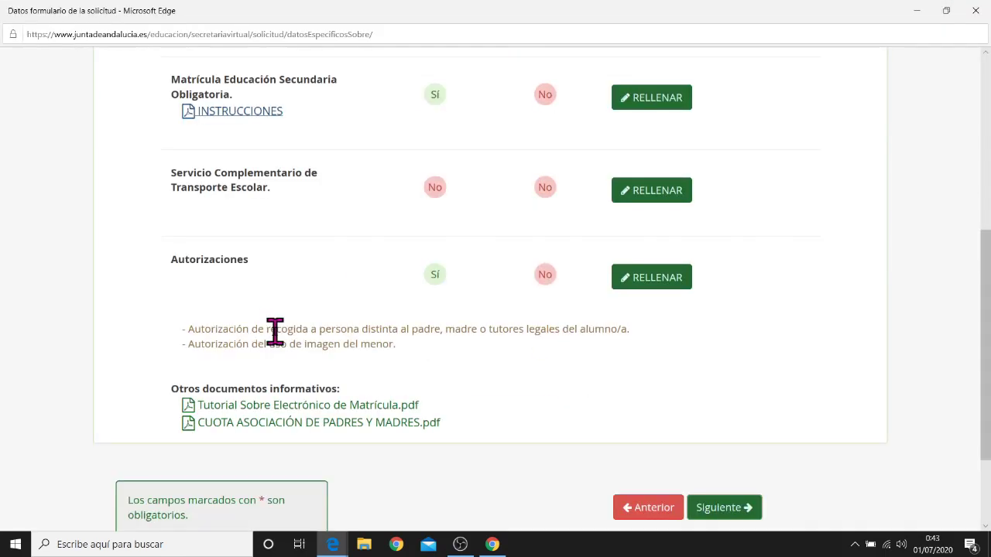
left_click(302, 409)
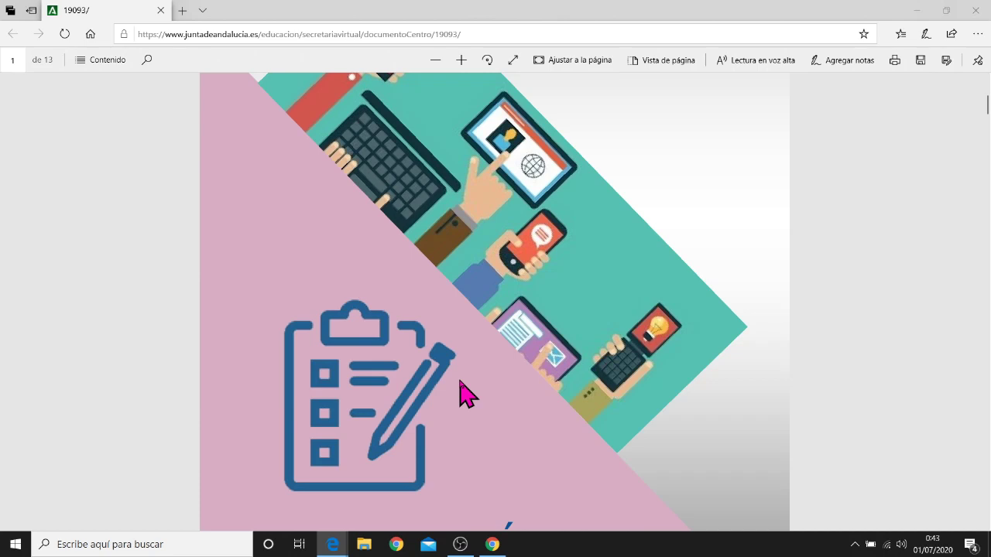
scroll(464, 395, "down", 10)
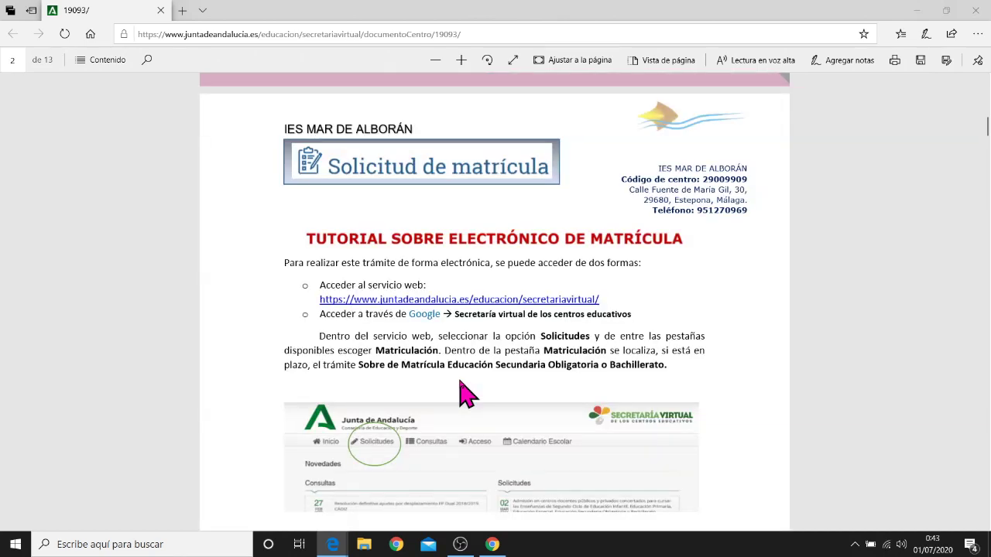
scroll(467, 395, "down", 1)
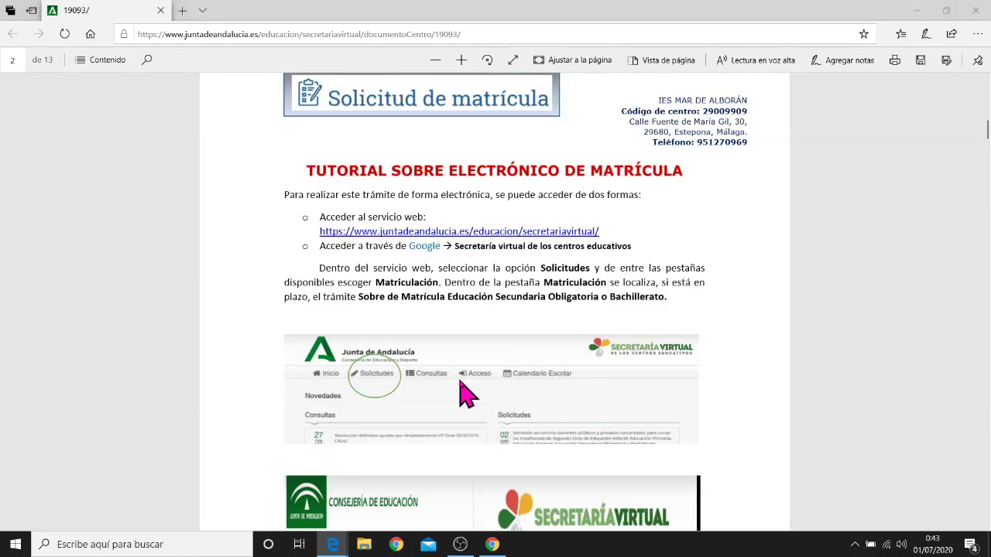
scroll(467, 394, "down", 2)
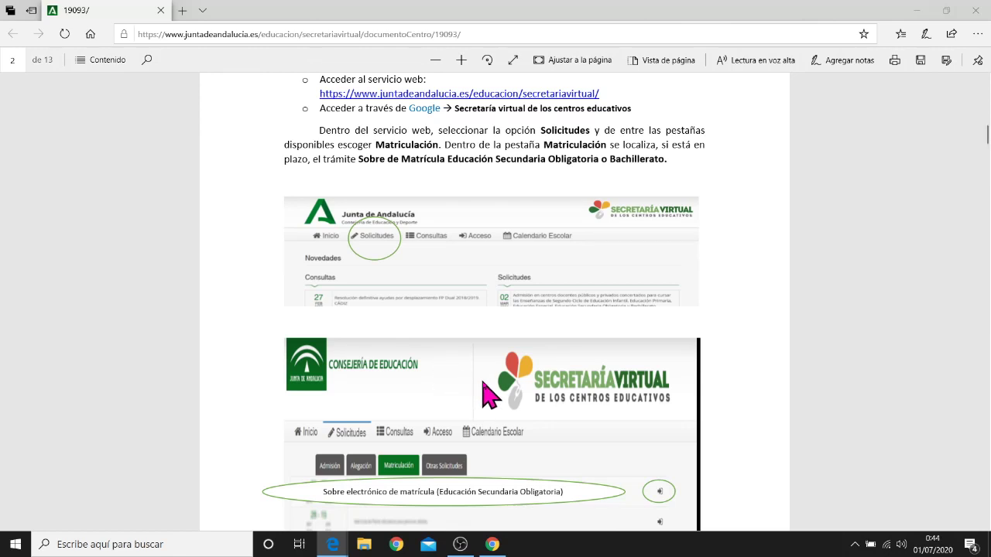
scroll(482, 380, "up", 10)
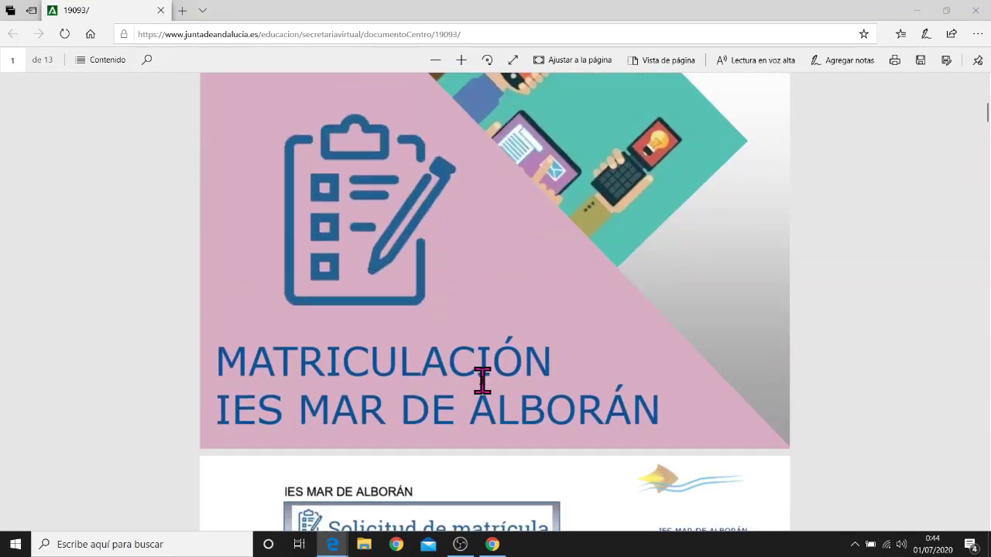
scroll(482, 380, "up", 8)
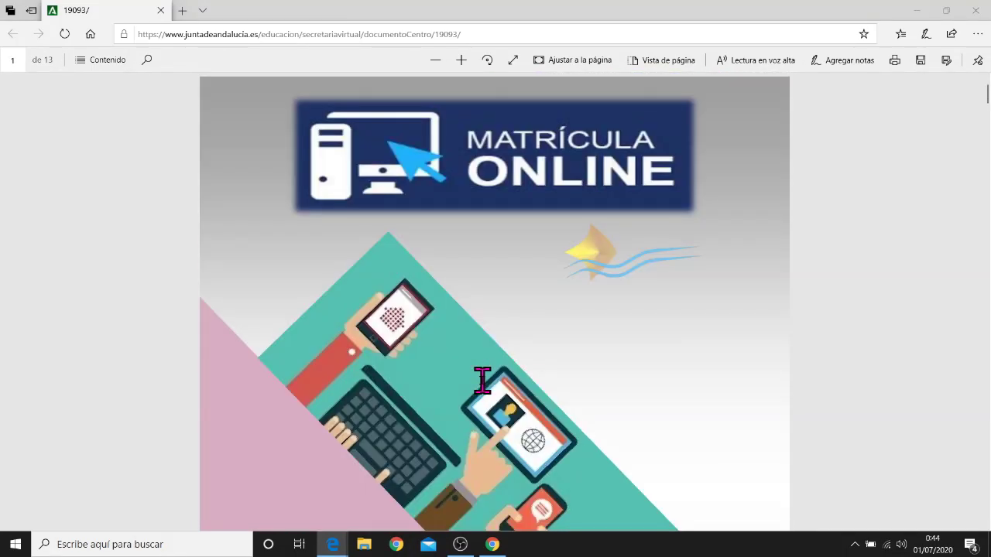
left_click(974, 11)
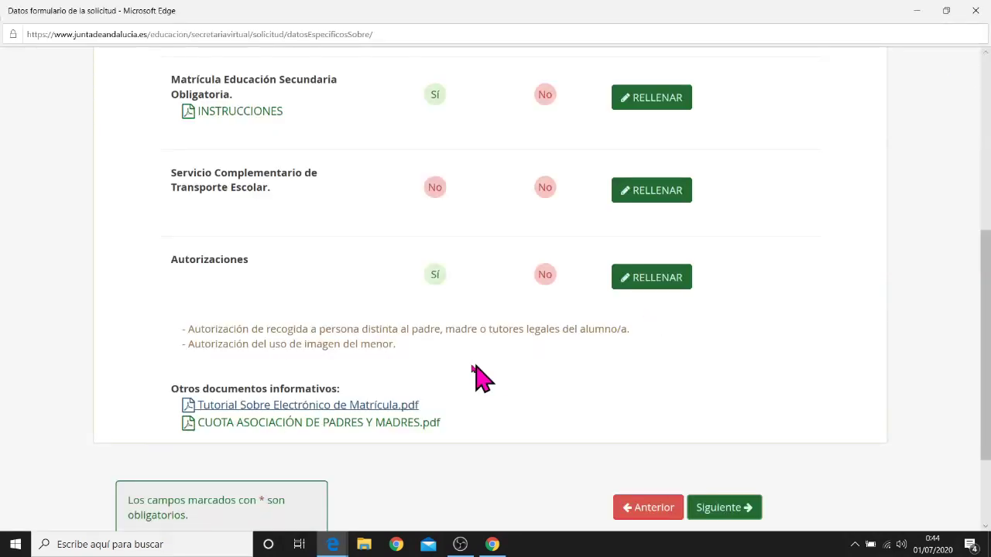
Step: Open CUOTA ASOCIACIÓN DE PADRES Y MADRES.pdf, review the AMPA registration form and payment method, and return to the list of forms
left_click(332, 430)
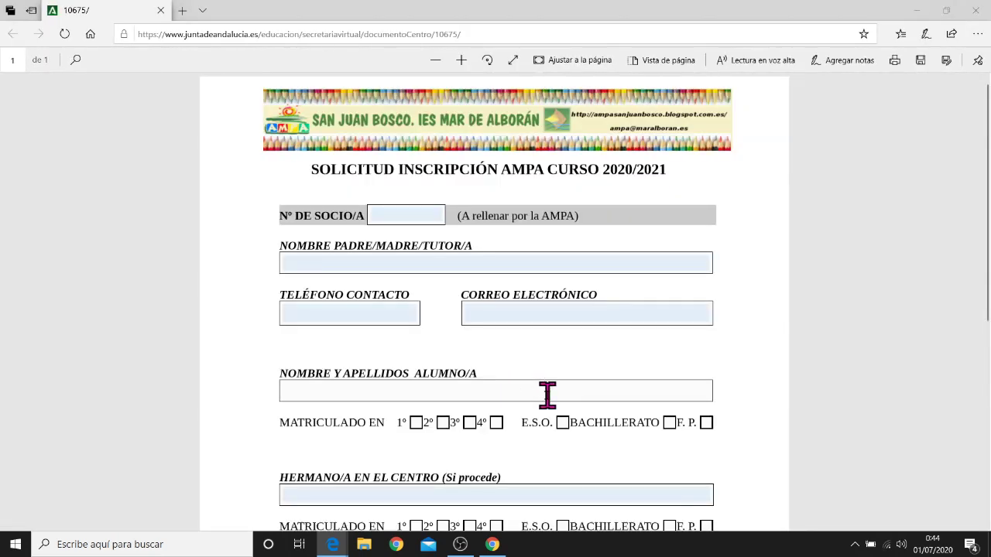
scroll(548, 395, "down", 3)
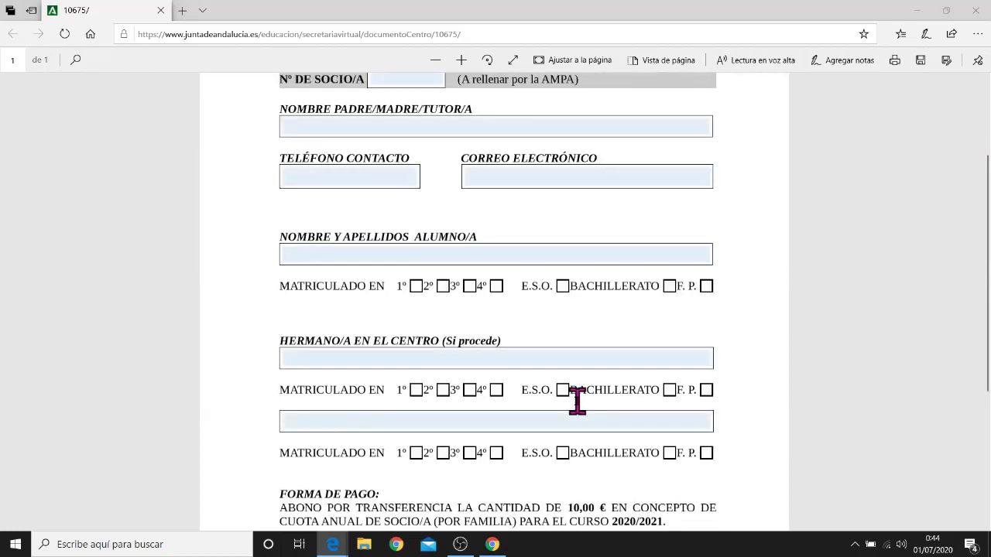
scroll(577, 400, "down", 5)
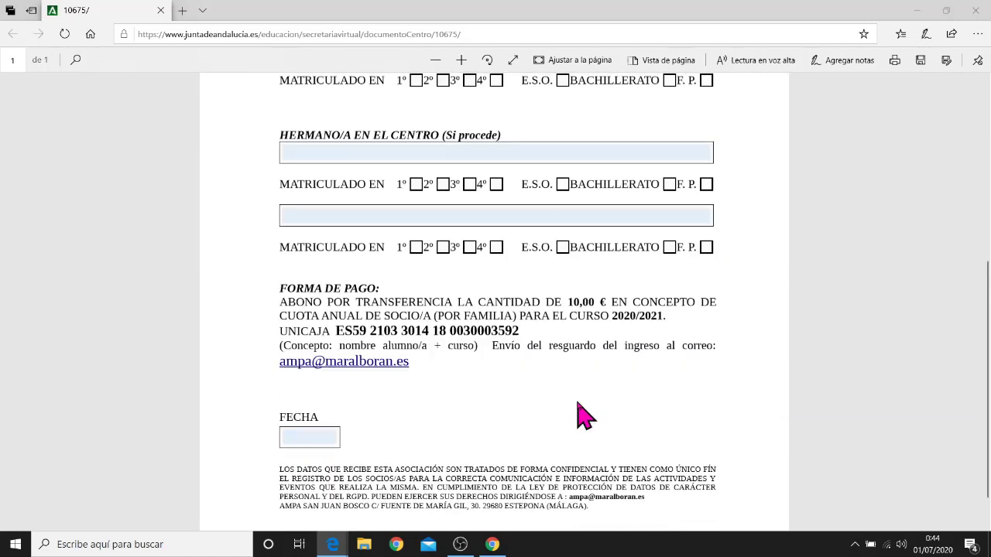
scroll(585, 416, "down", 1)
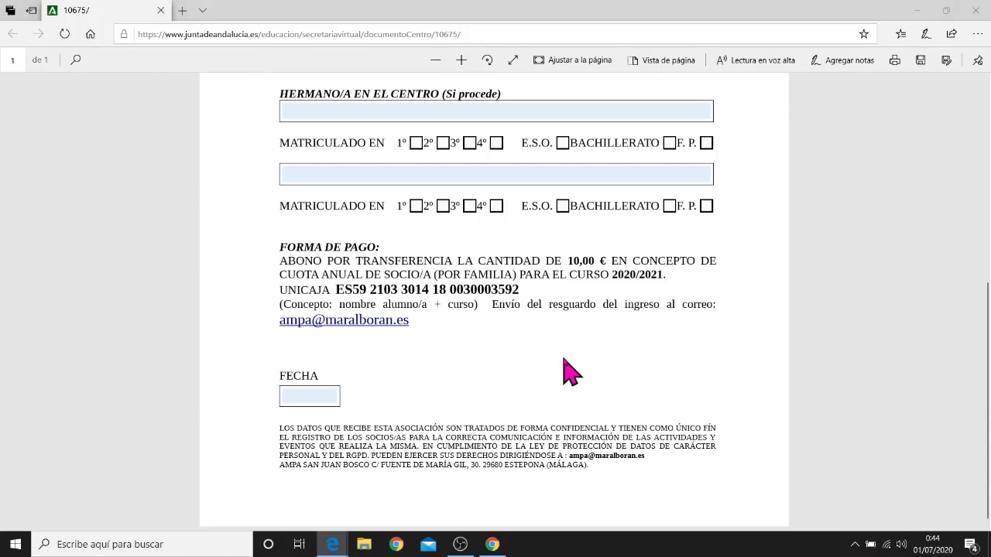
key("ctrl+w")
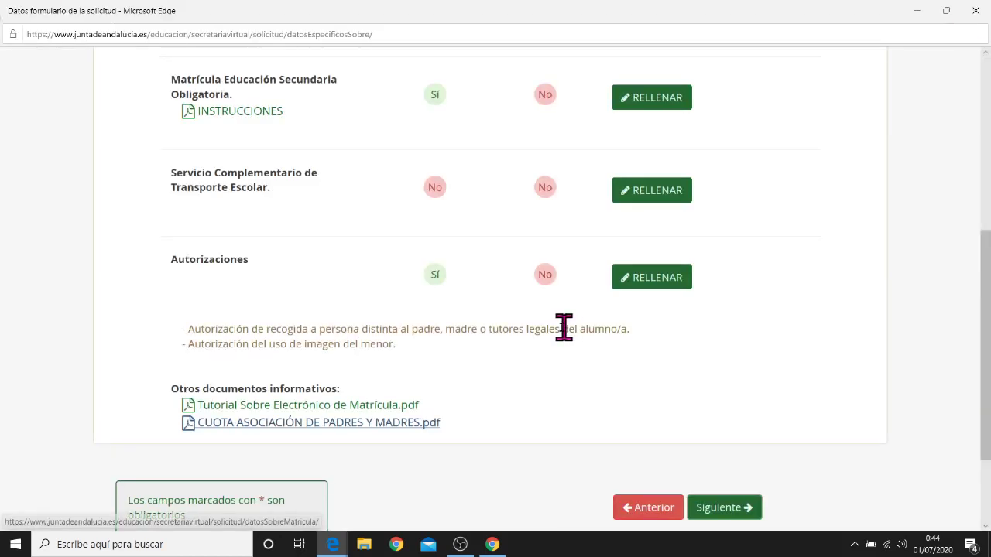
scroll(414, 324, "up", 1)
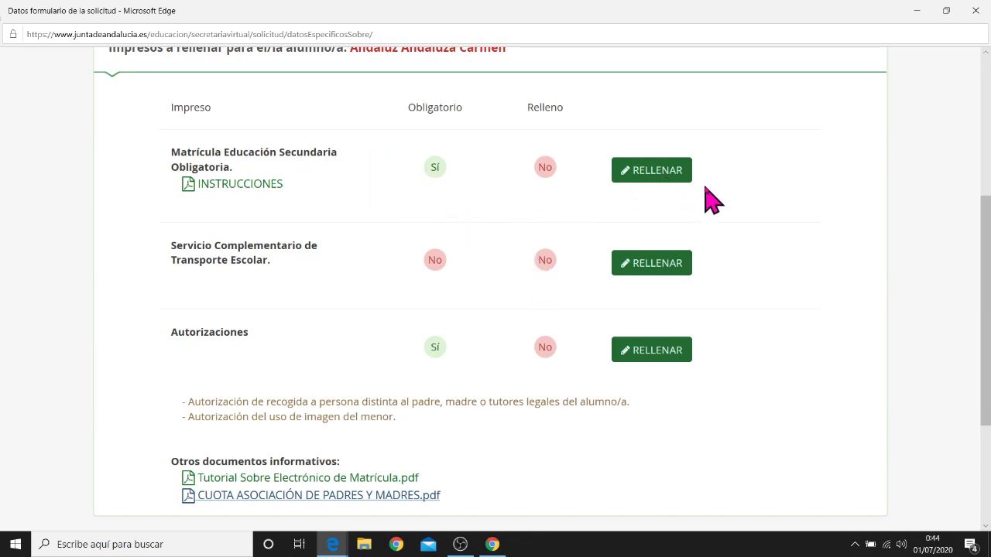
Step: Open the Matrícula Educación Secundaria Obligatoria form and review the enrolment centre, course and compulsory 1º ESO subjects
left_click(663, 184)
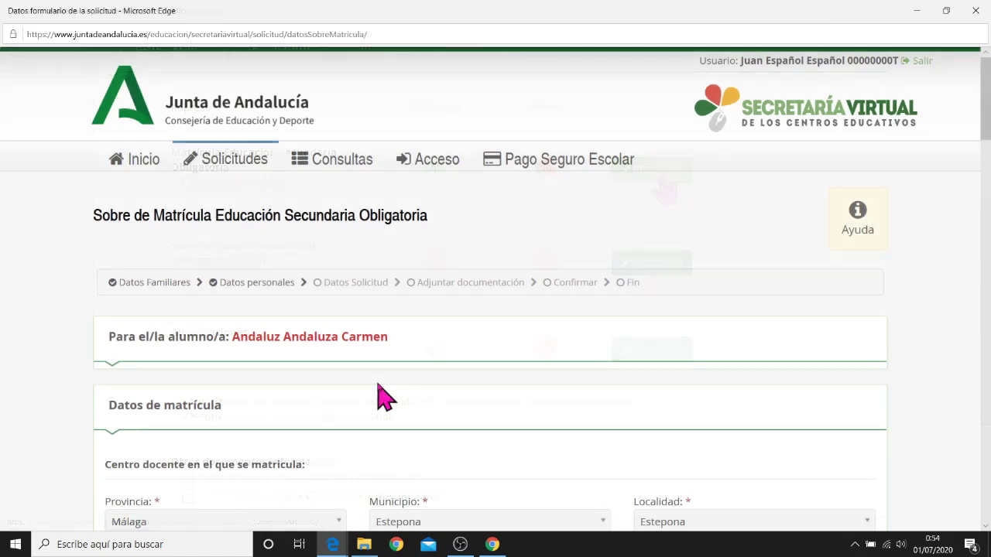
scroll(385, 397, "down", 3)
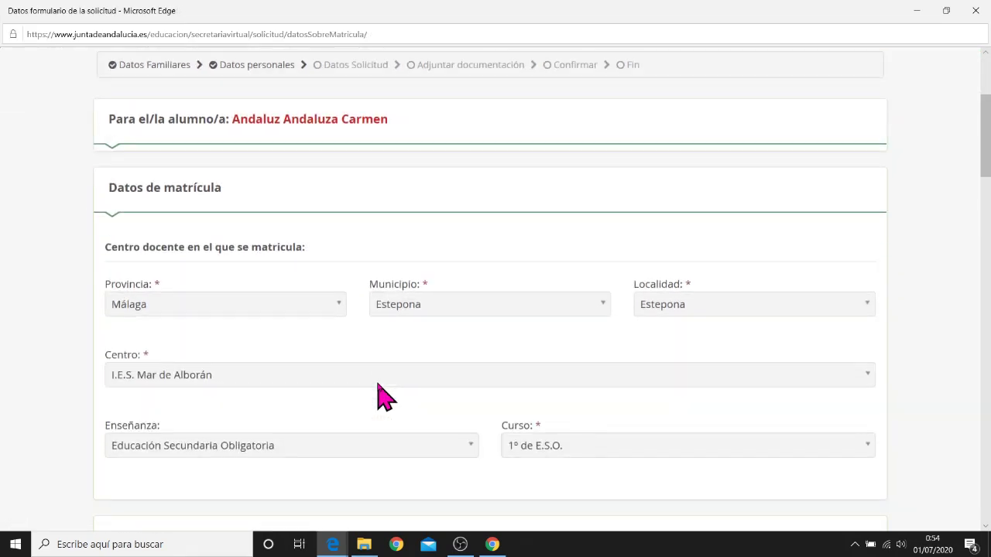
scroll(384, 397, "down", 1)
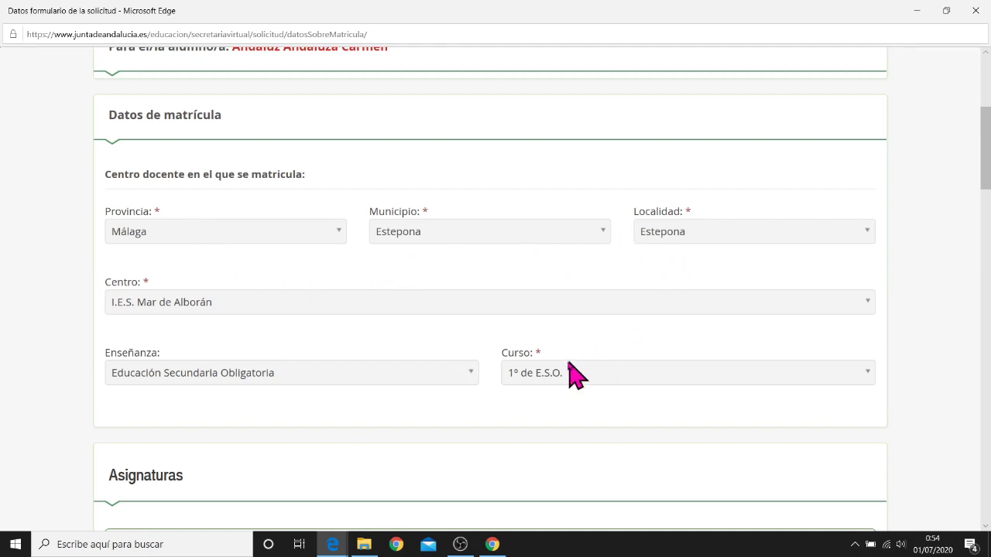
scroll(407, 418, "down", 1)
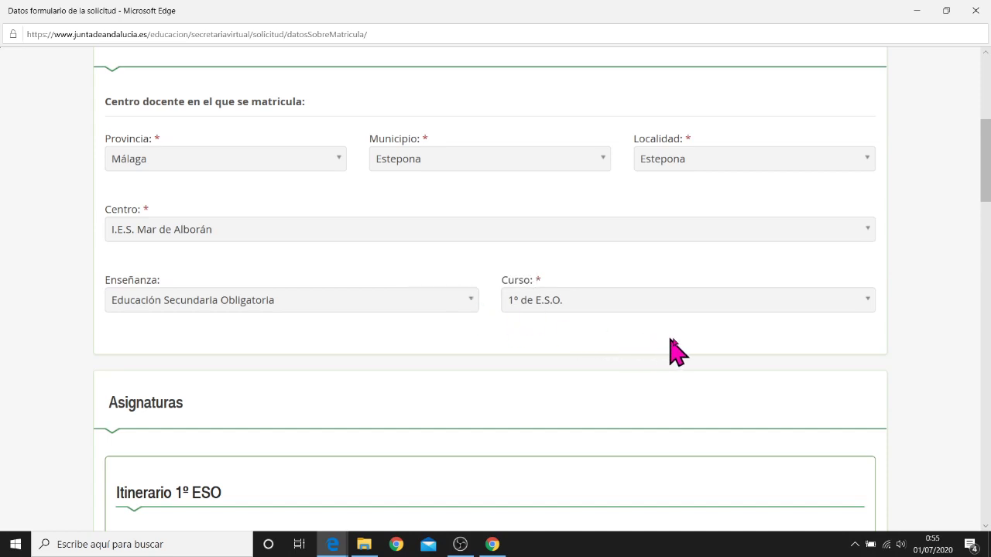
scroll(470, 403, "down", 3)
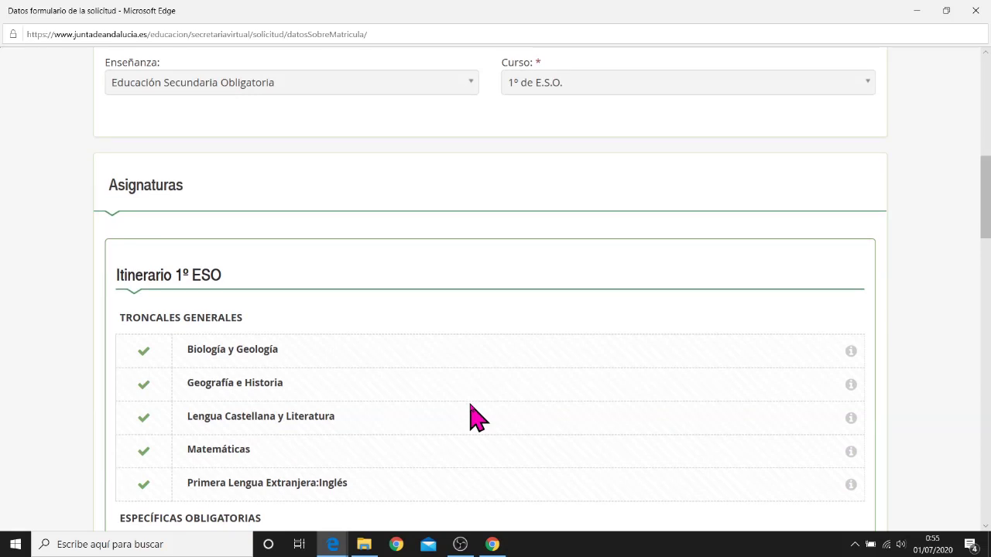
scroll(470, 407, "down", 1)
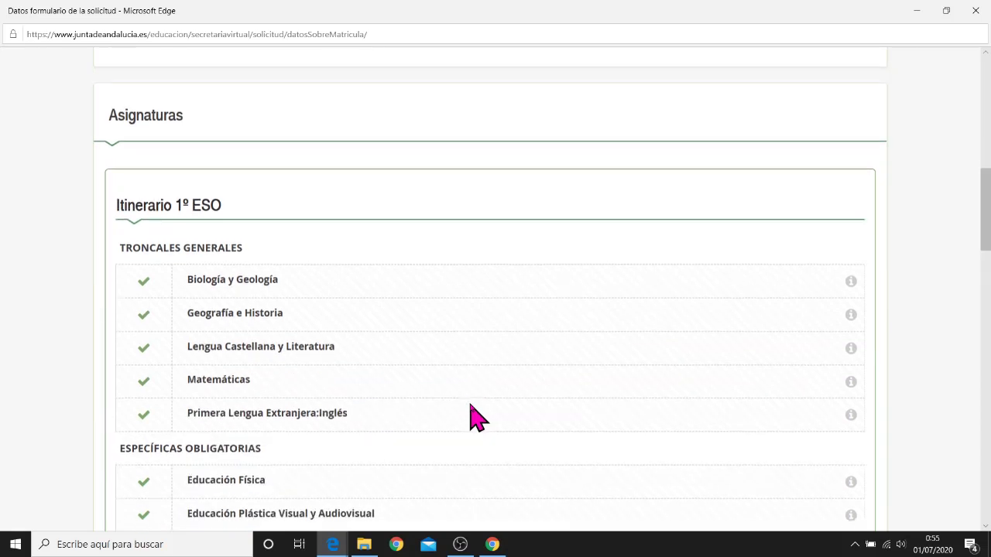
scroll(449, 399, "down", 1)
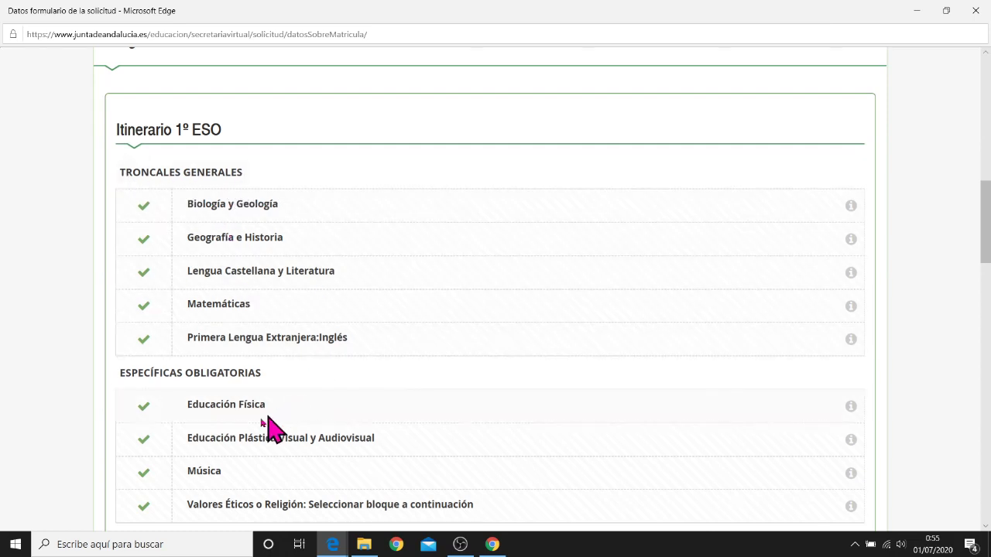
scroll(323, 364, "down", 1)
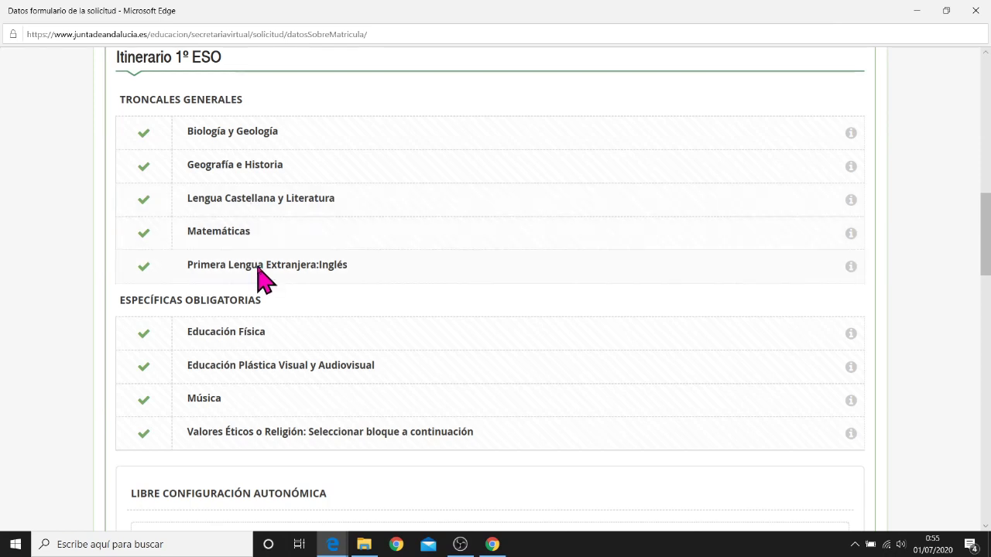
scroll(312, 306, "down", 1)
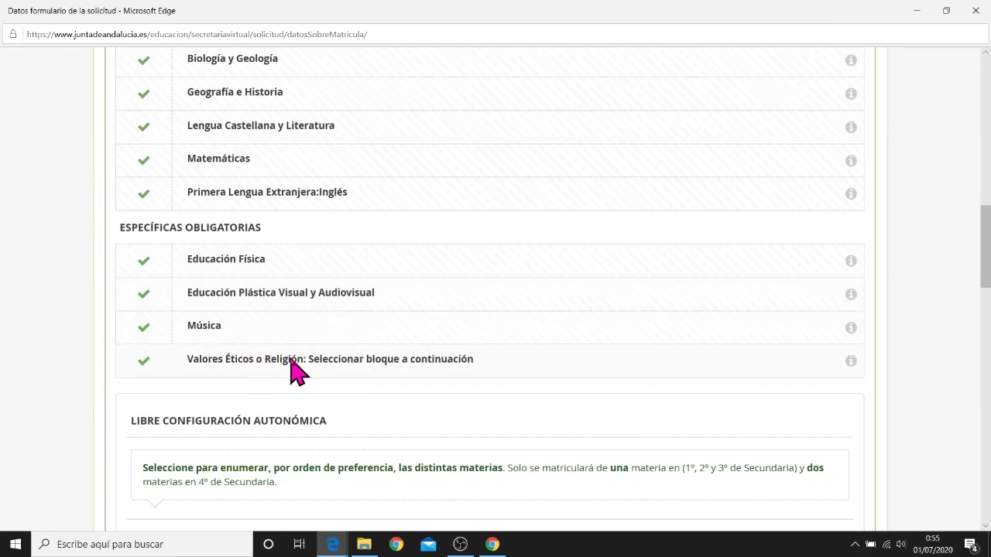
Step: Rank the Libre Configuración Autonómica subjects as Francés, Cambios Sociales y Género and Tecnología Aplicada, and clear that ranking
scroll(294, 370, "down", 3)
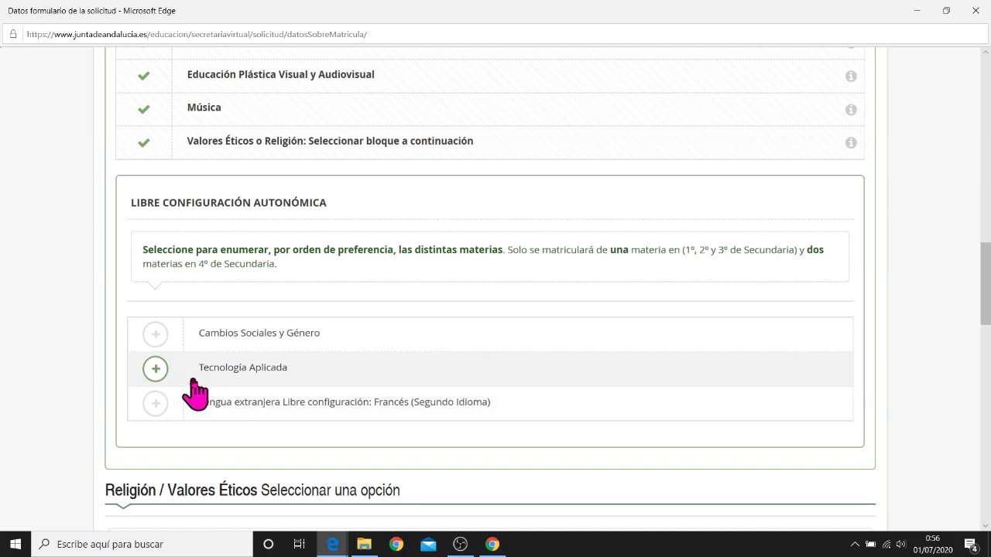
left_click(156, 404)
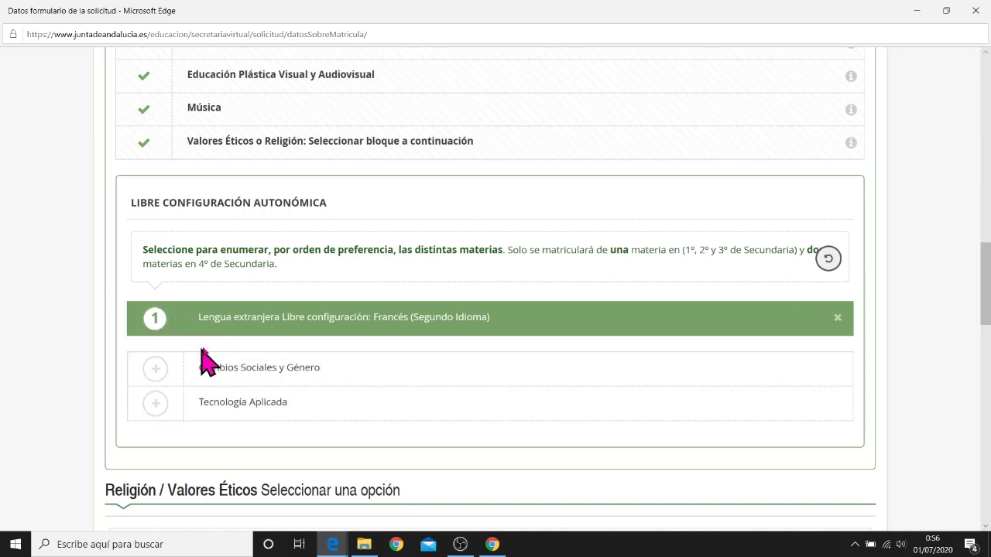
left_click(156, 370)
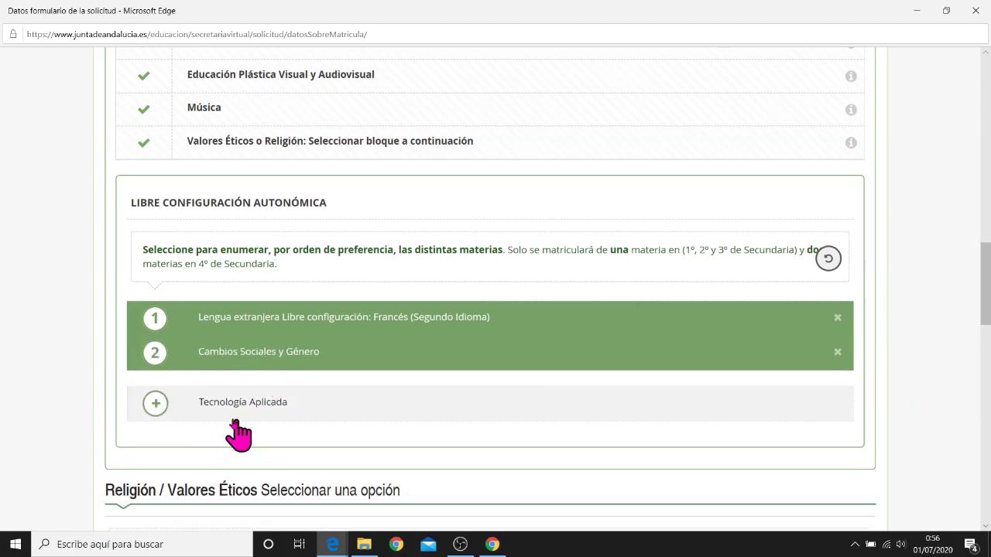
left_click(155, 403)
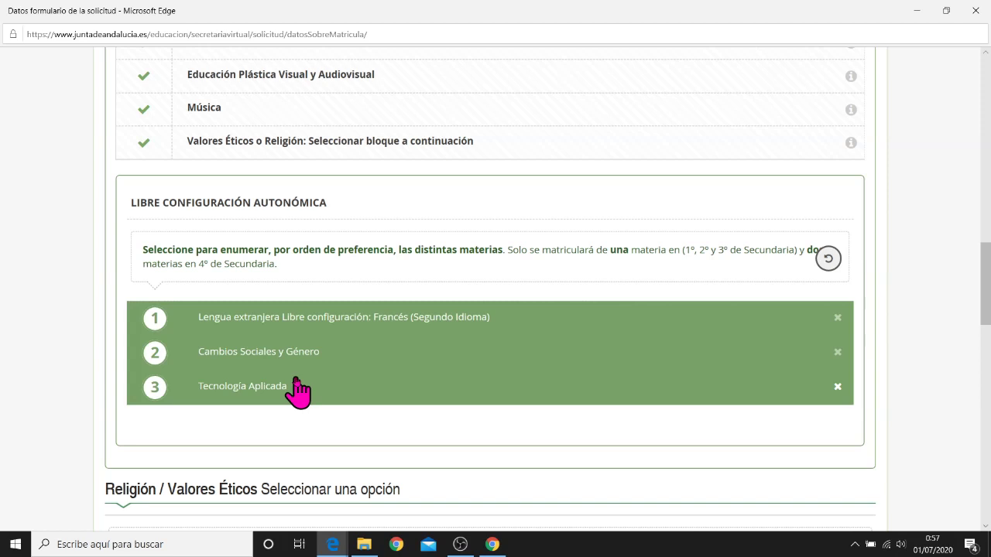
left_click(827, 261)
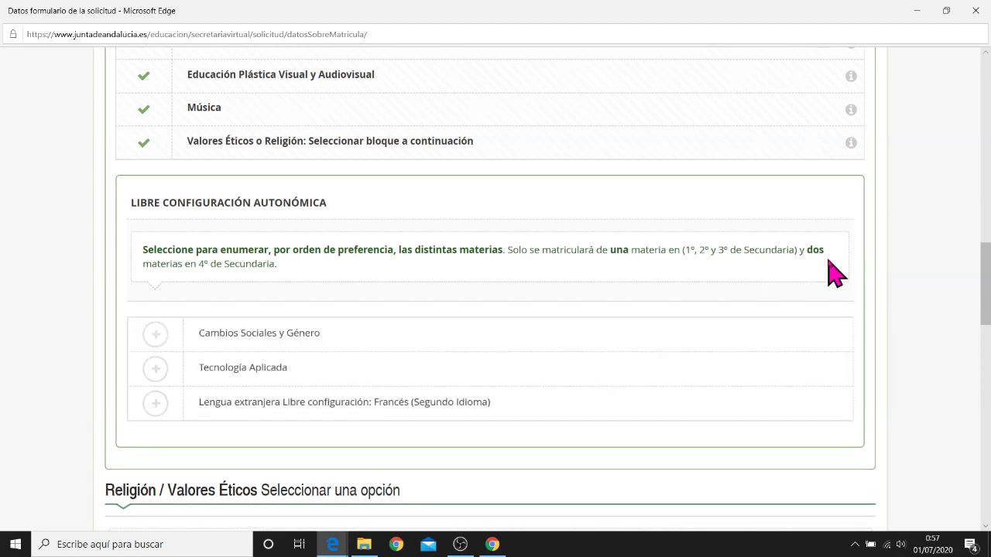
Step: Rank the Libre Configuración Autonómica subjects as Tecnología Aplicada, Cambios Sociales y Género and Francés, and choose Valores Éticos over Religión
left_click(155, 369)
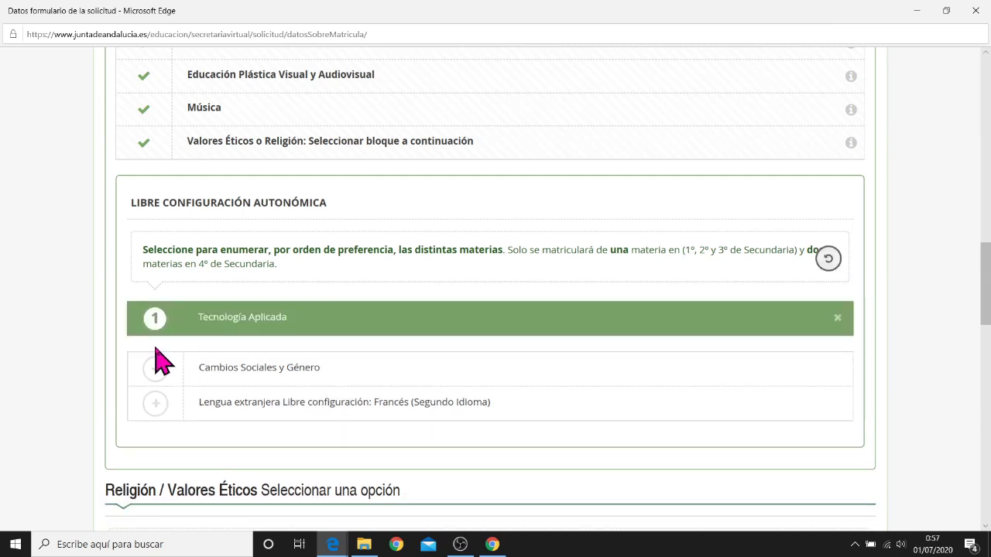
left_click(155, 369)
left_click(156, 402)
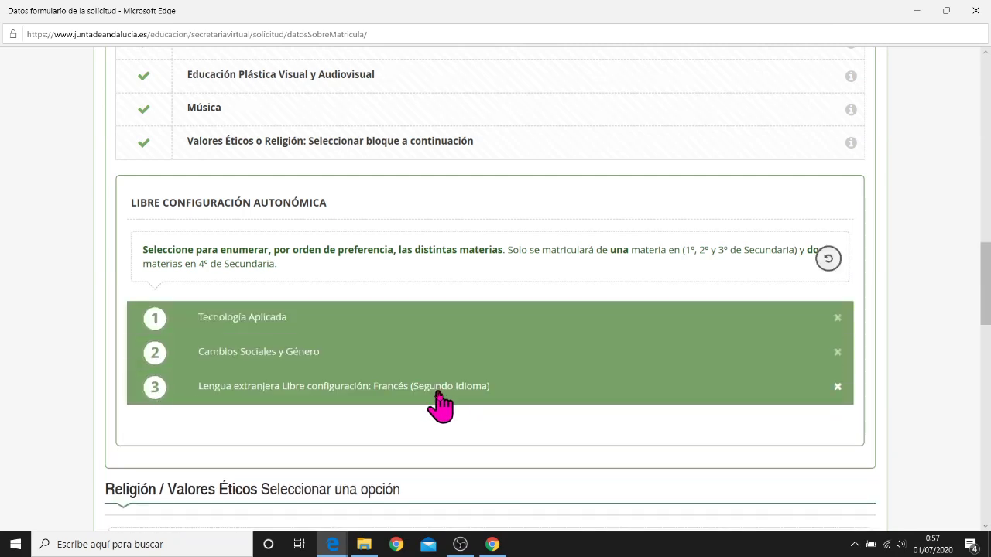
scroll(392, 383, "down", 4)
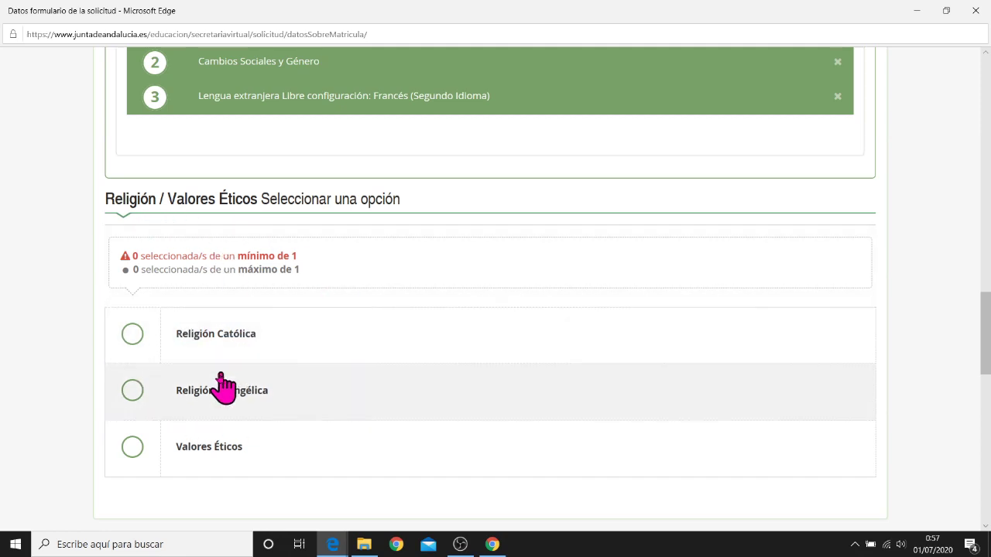
left_click(134, 447)
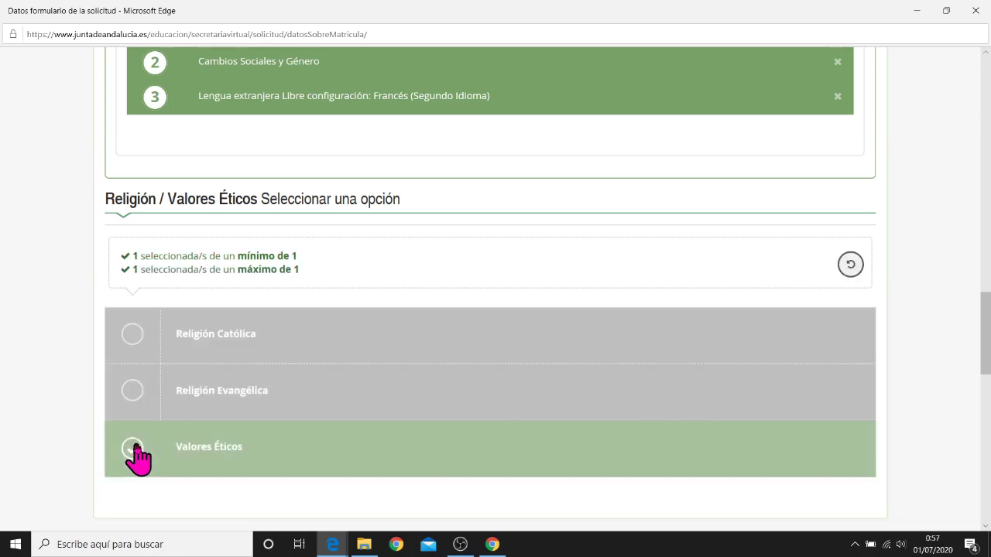
Step: Set the highest completed education level under Otros datos de interés to CINE1: Educación primaria
scroll(441, 334, "down", 6)
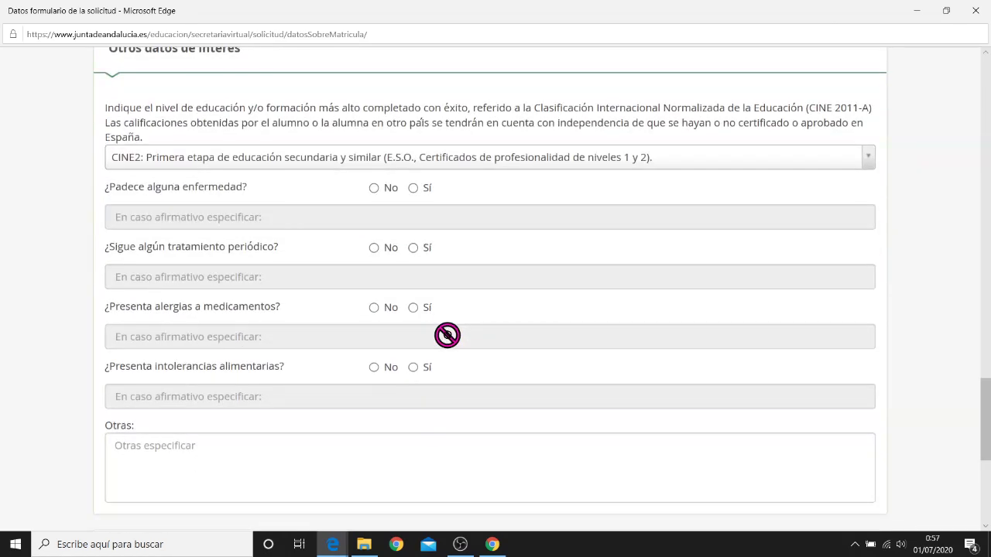
scroll(448, 334, "up", 1)
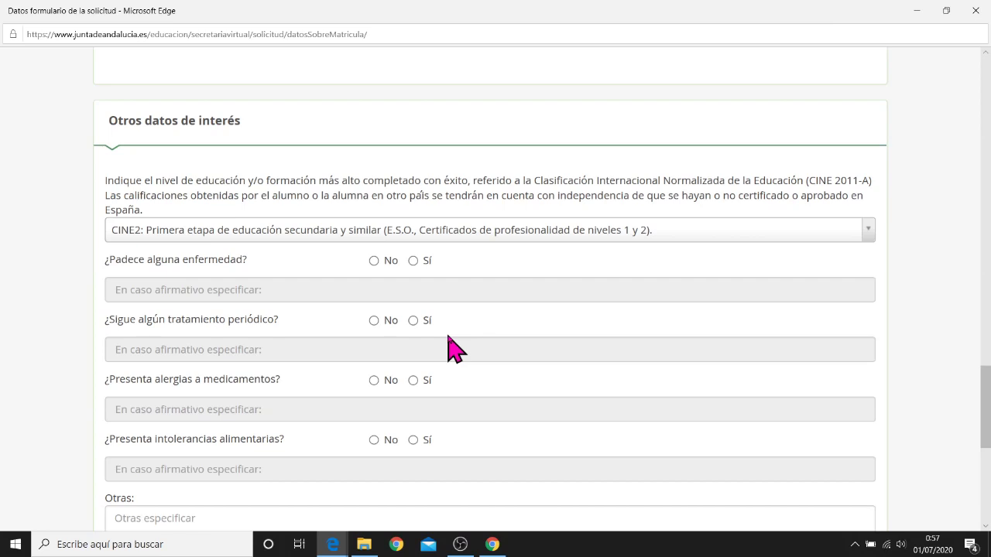
left_click(870, 232)
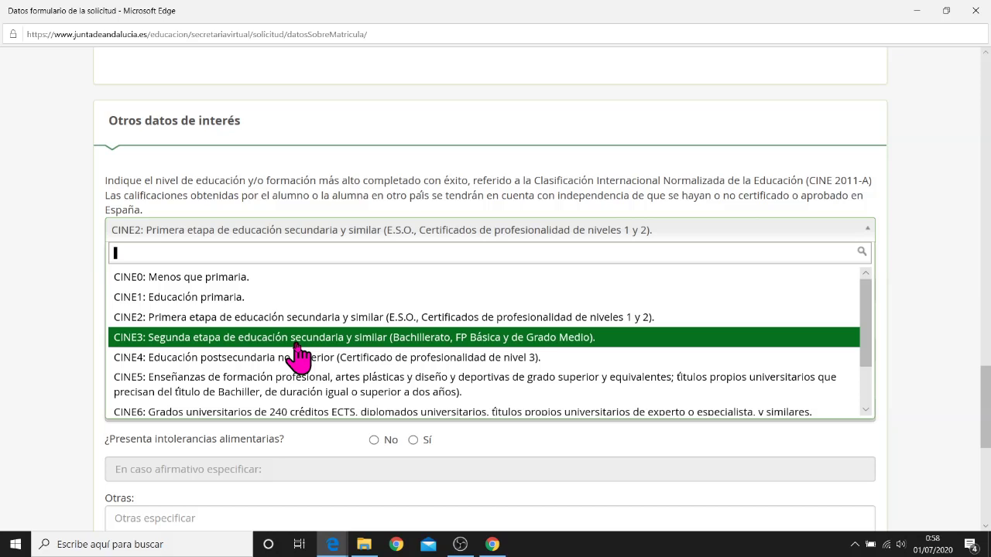
left_click(231, 296)
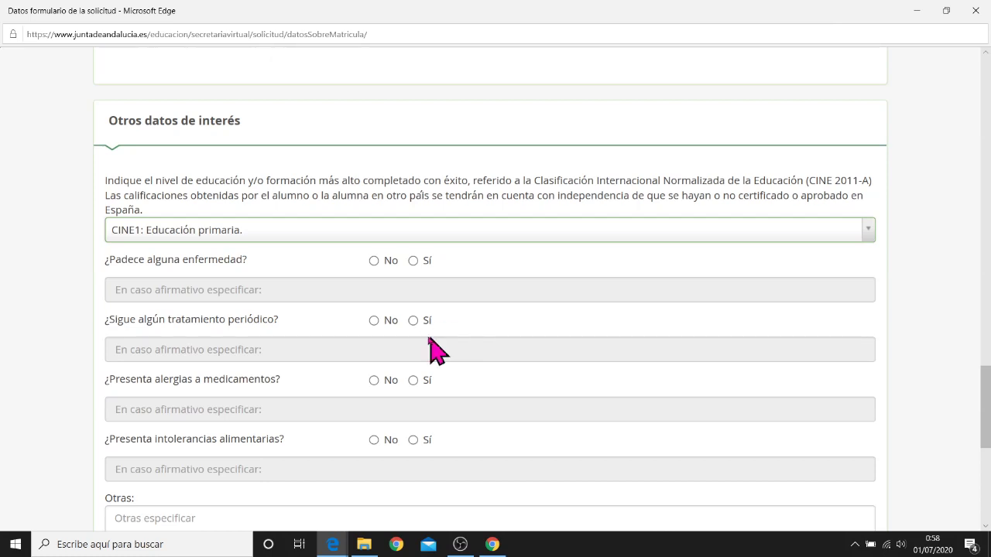
Step: Answer No to the questions on illness, periodic treatment, medication allergies and food intolerances
left_click(373, 261)
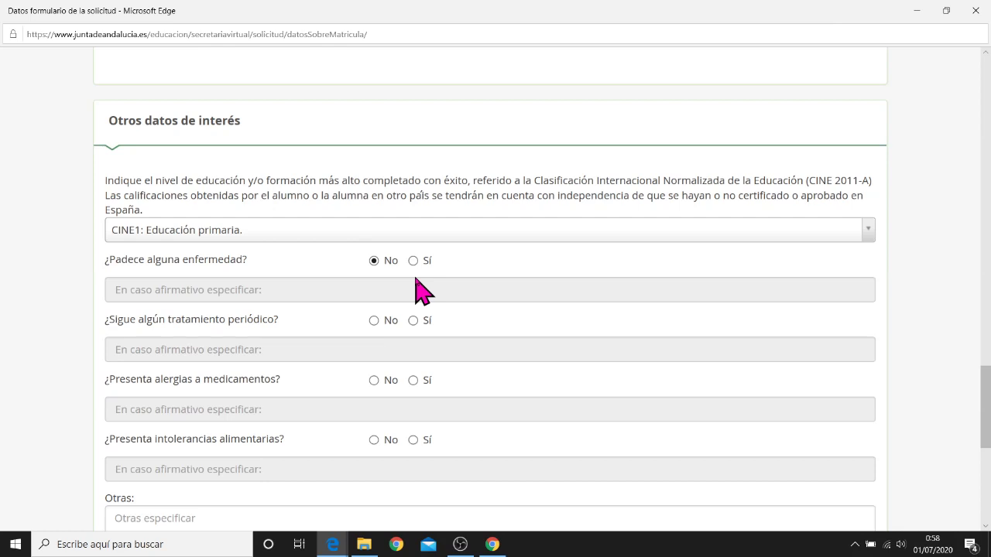
scroll(410, 329, "down", 1)
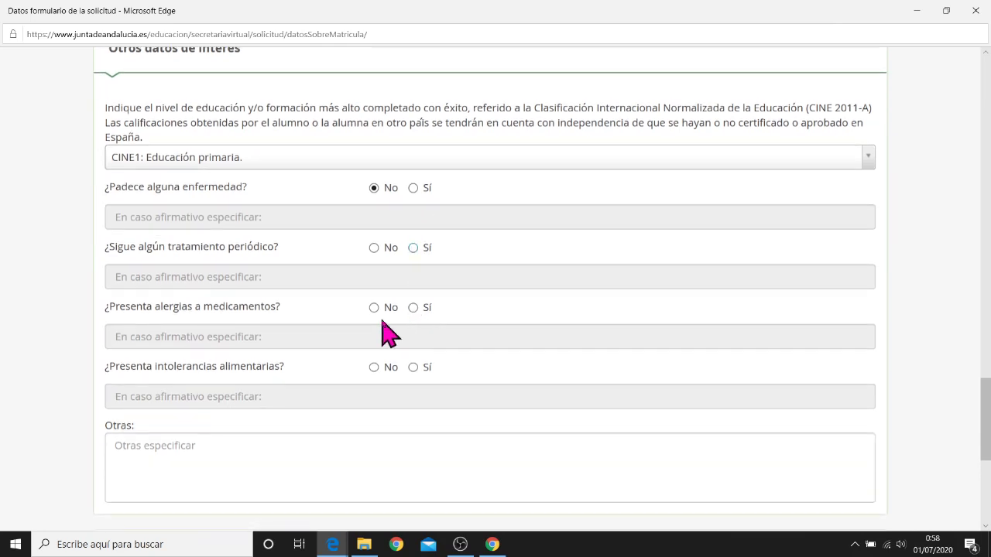
left_click(374, 247)
scroll(482, 315, "down", 1)
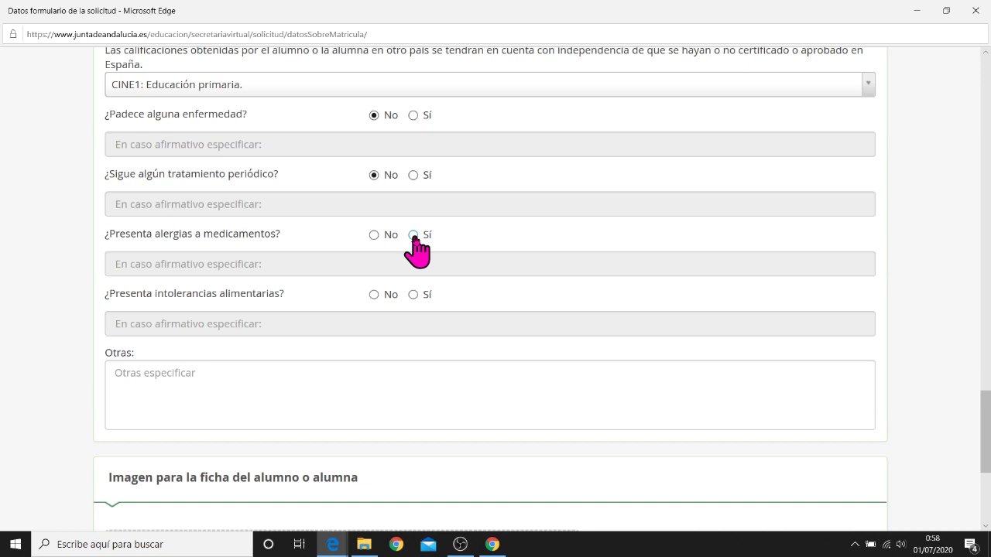
left_click(374, 234)
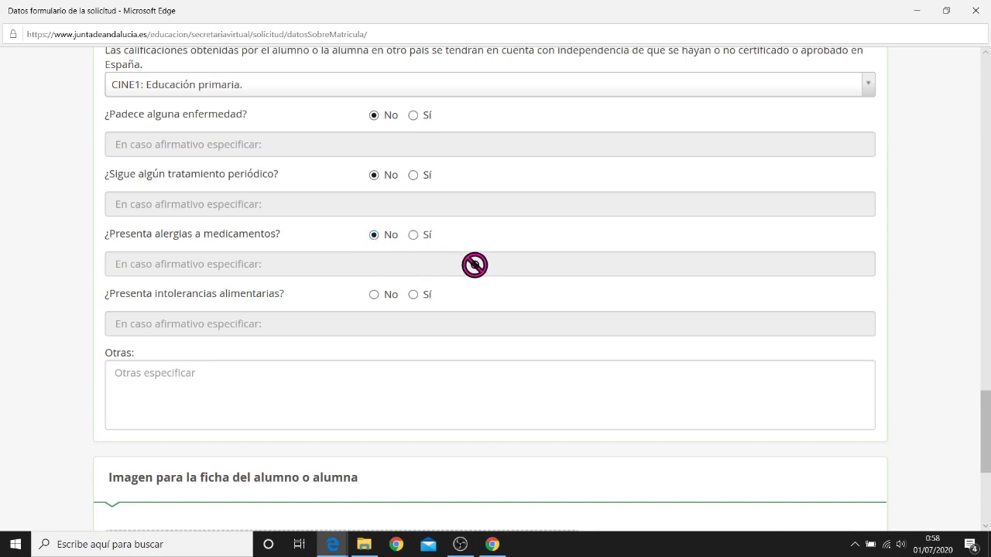
scroll(473, 264, "down", 1)
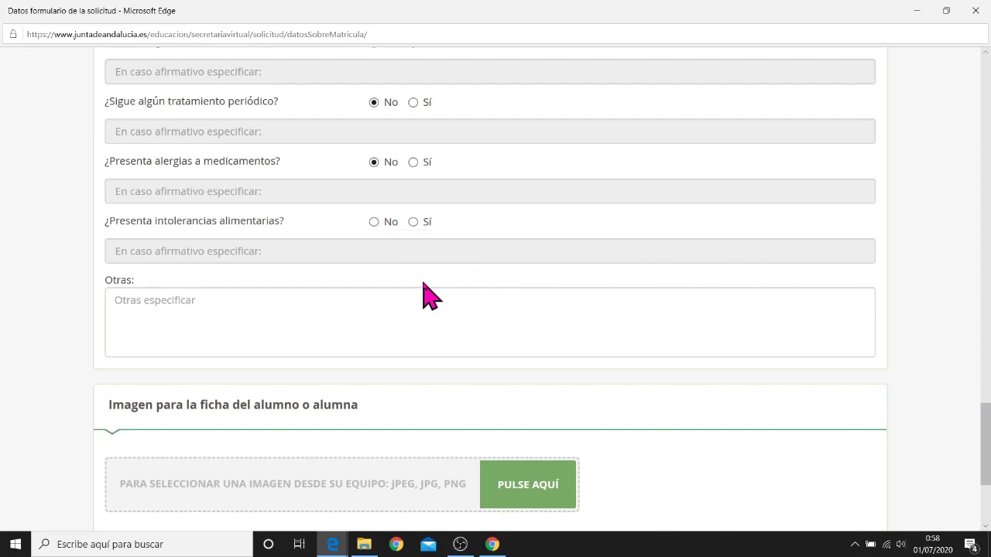
left_click(375, 223)
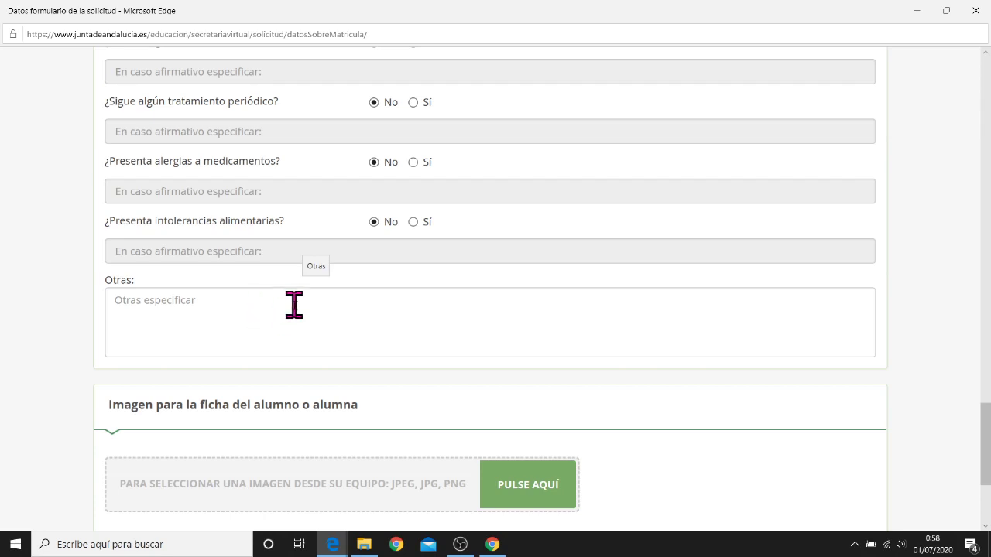
Step: Load Foto DNI.png from the Imágenes folder as the image for the student's record
scroll(488, 317, "down", 1)
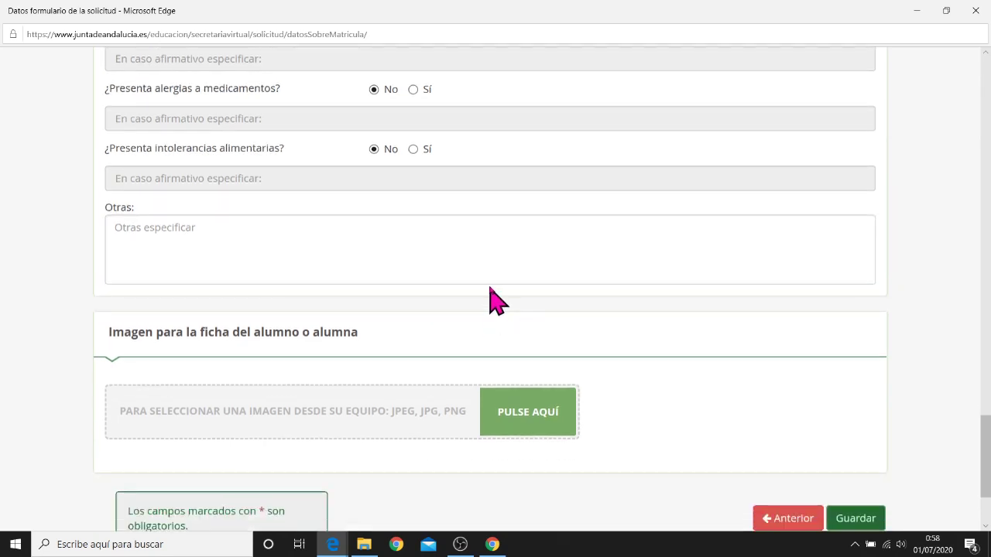
scroll(477, 248, "down", 1)
scroll(477, 248, "down", 1)
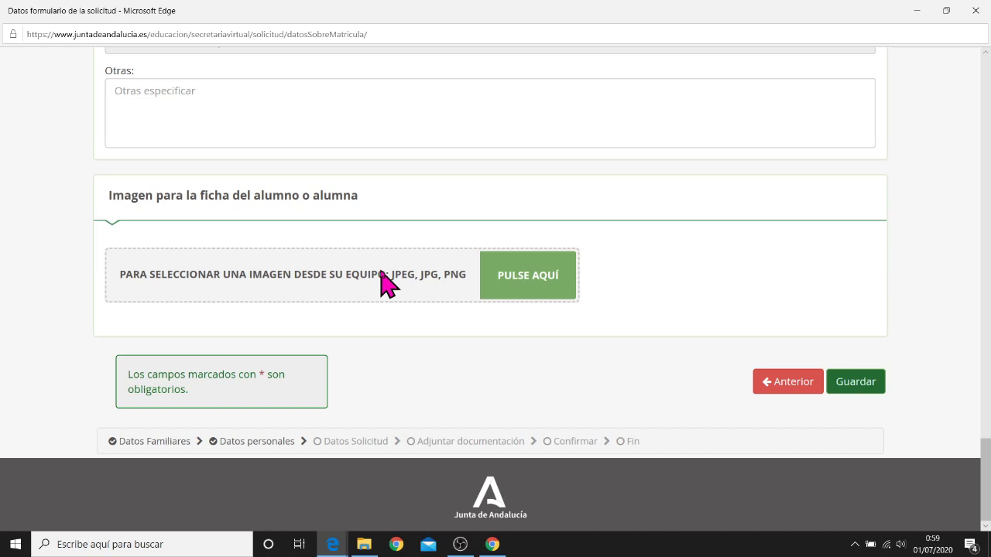
left_click(531, 285)
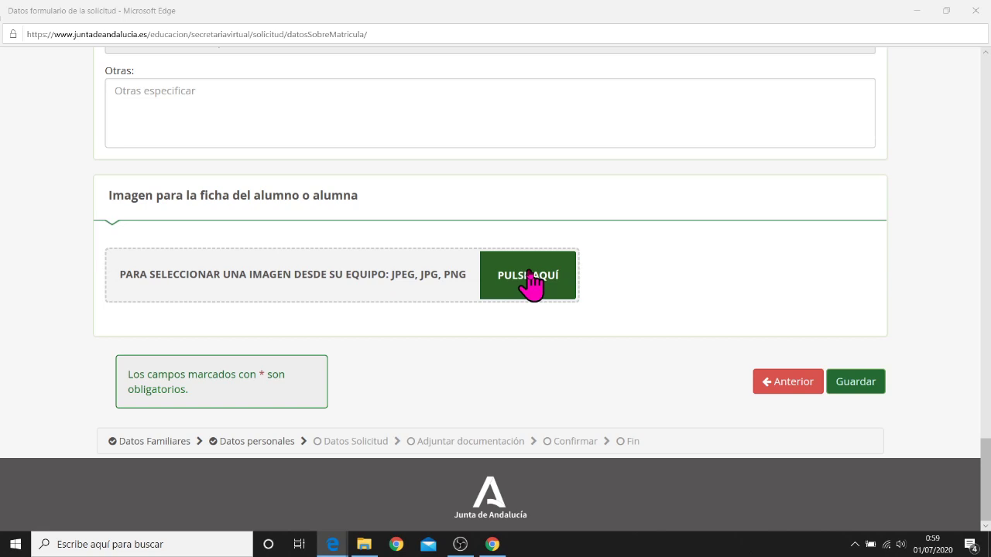
left_click(529, 276)
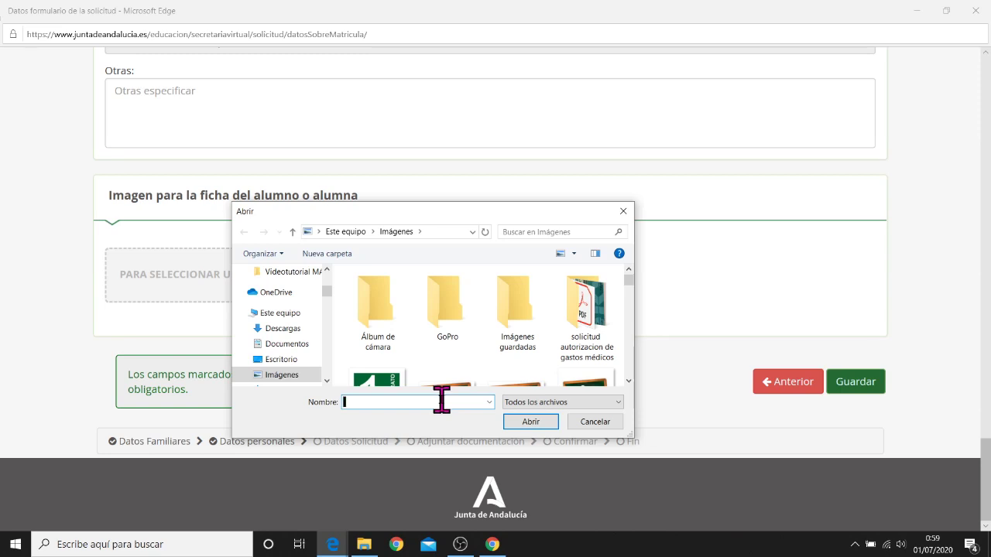
type("foto")
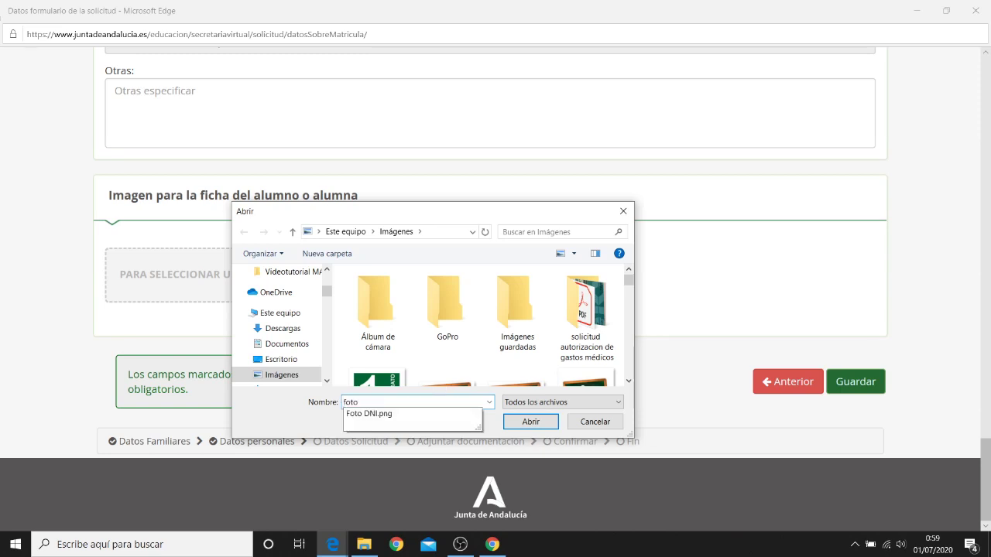
left_click(397, 419)
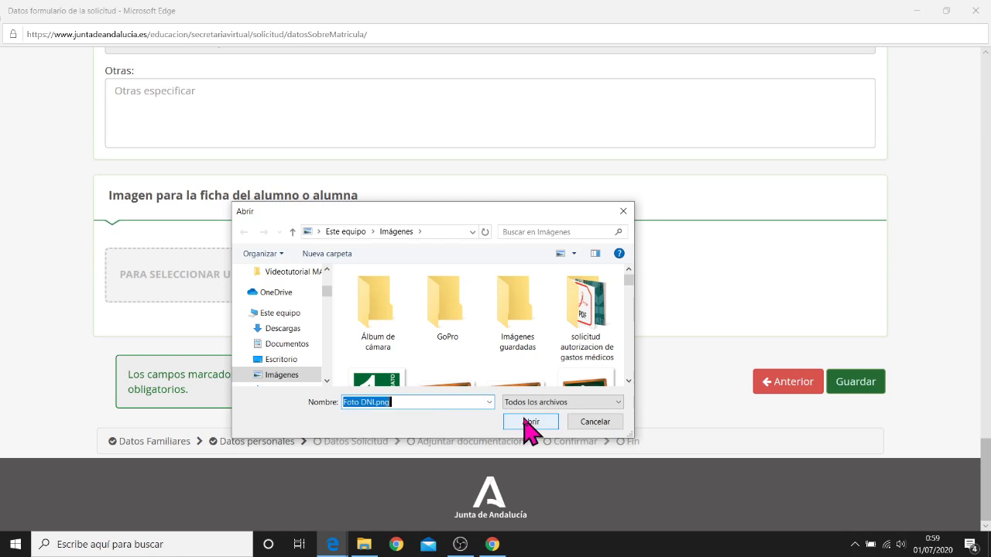
left_click(527, 422)
scroll(697, 337, "down", 3)
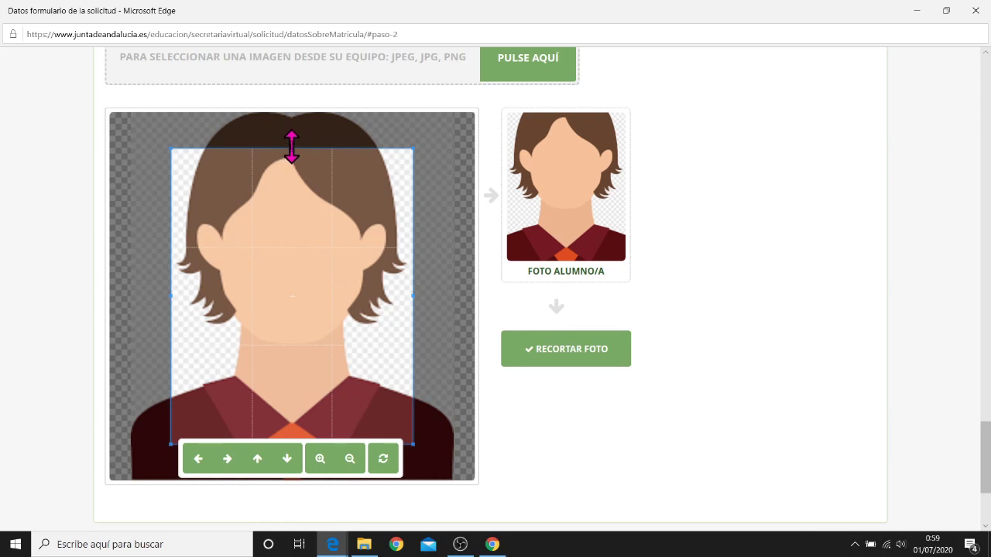
Step: Resize the crop frame to include the whole head down to the collar and crop the student's photo
left_click_drag(292, 146, 292, 113)
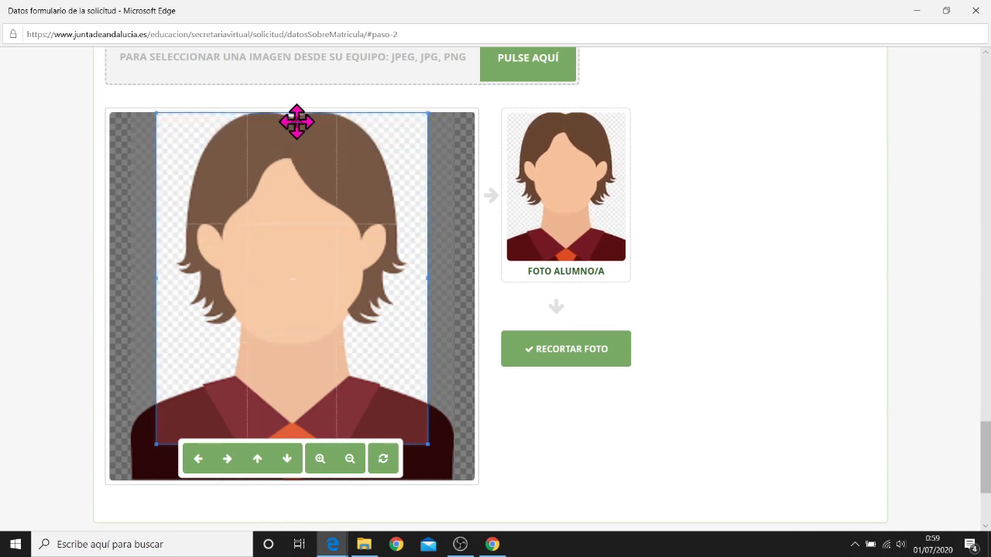
mouse_move(427, 279)
left_mouse_down()
mouse_move(289, 281)
mouse_move(438, 277)
mouse_move(332, 292)
mouse_move(415, 291)
left_mouse_up()
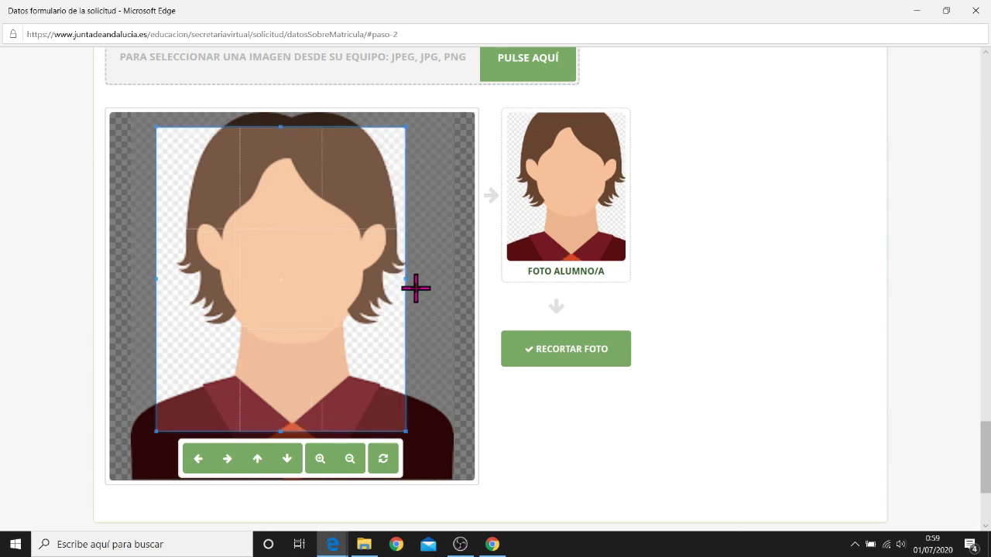
left_click_drag(285, 127, 283, 115)
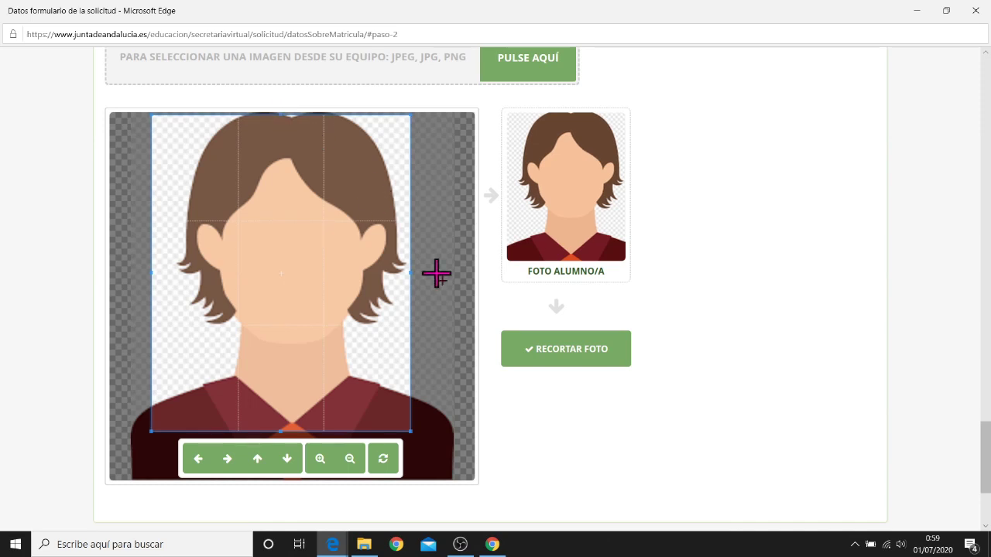
left_click(576, 352)
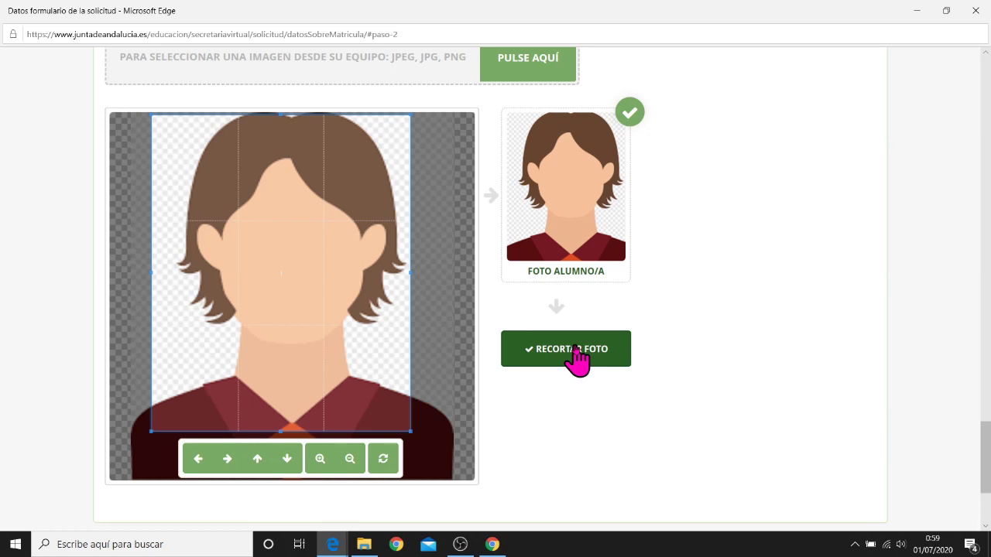
Step: Save the completed enrolment form with the cropped student photo
scroll(577, 353, "down", 2)
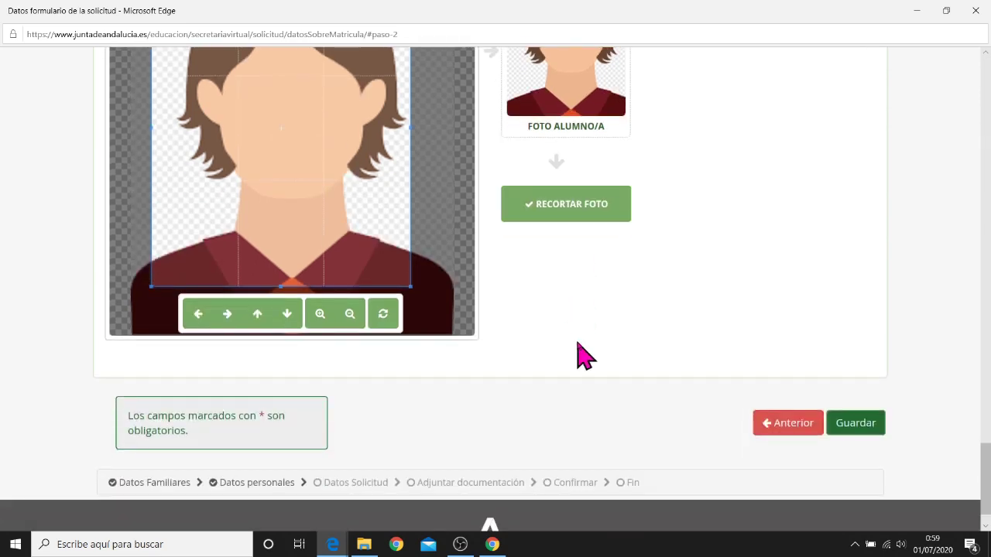
left_click(855, 437)
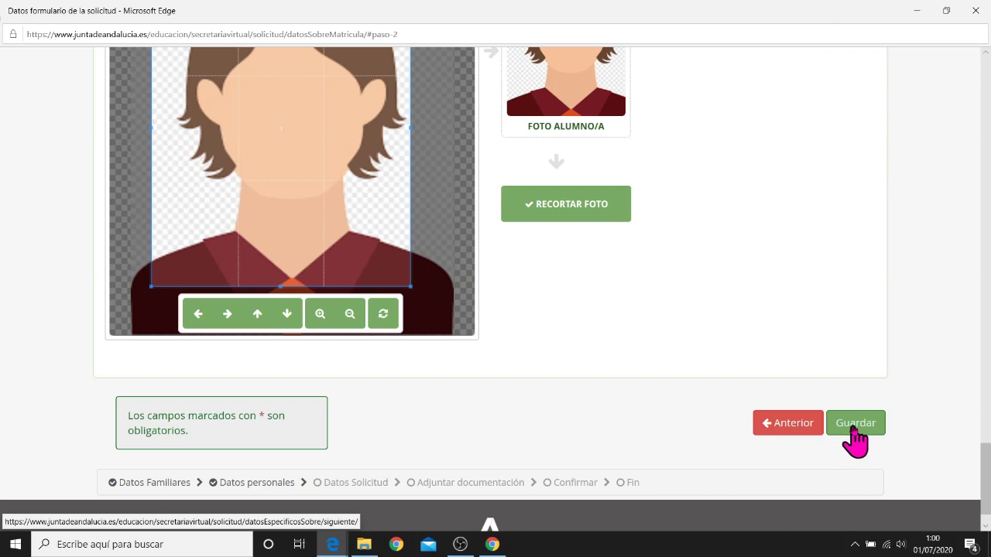
left_click(856, 438)
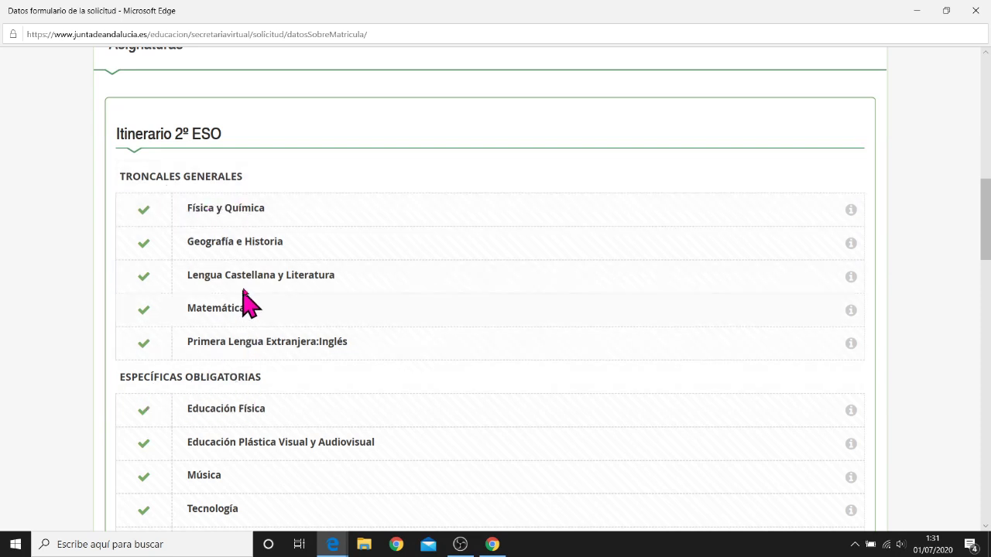
Step: Rank the 2º ESO Libre Configuración Autonómica subjects as Robotec, Cambios Sociales y Género and Francés (Segundo Idioma)
scroll(246, 297, "down", 2)
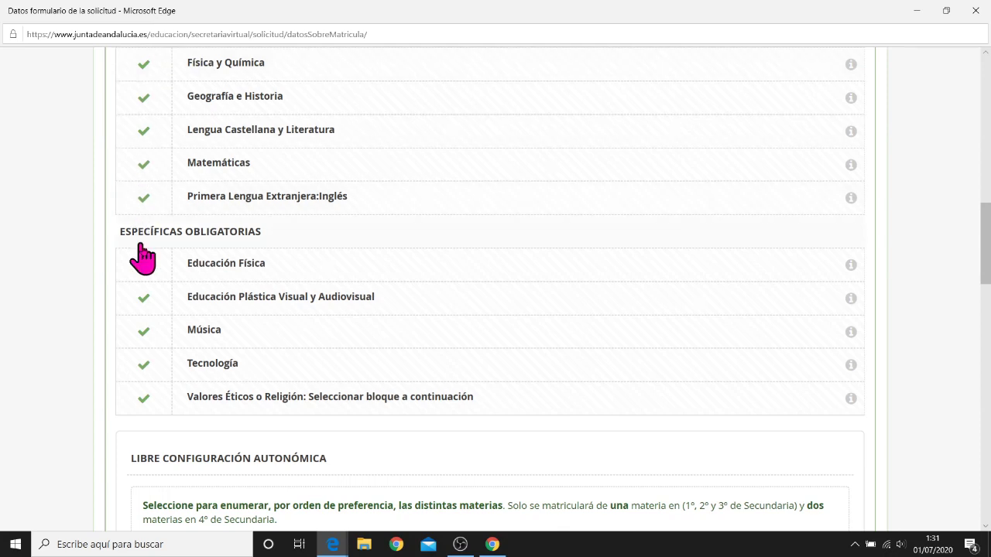
scroll(255, 354, "down", 3)
scroll(255, 353, "down", 2)
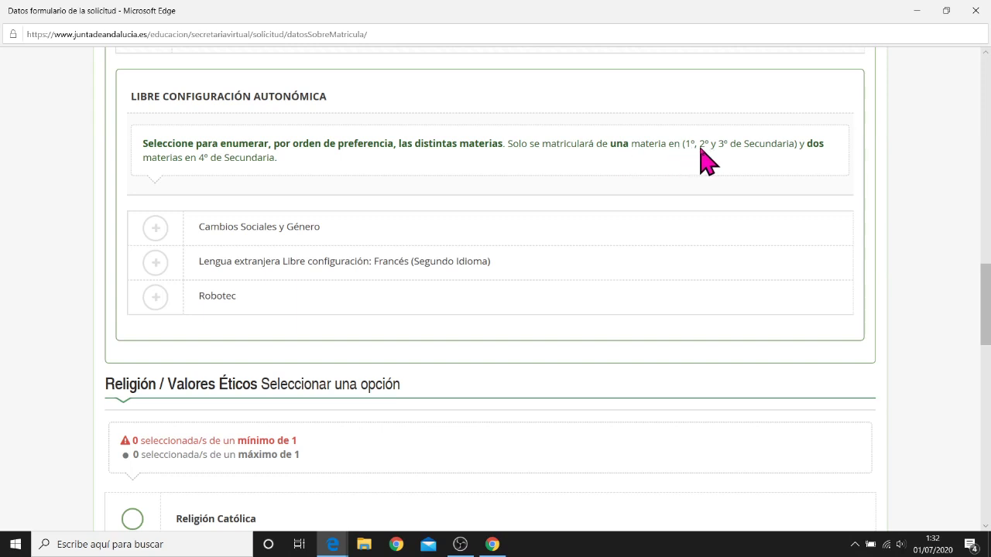
left_click(156, 299)
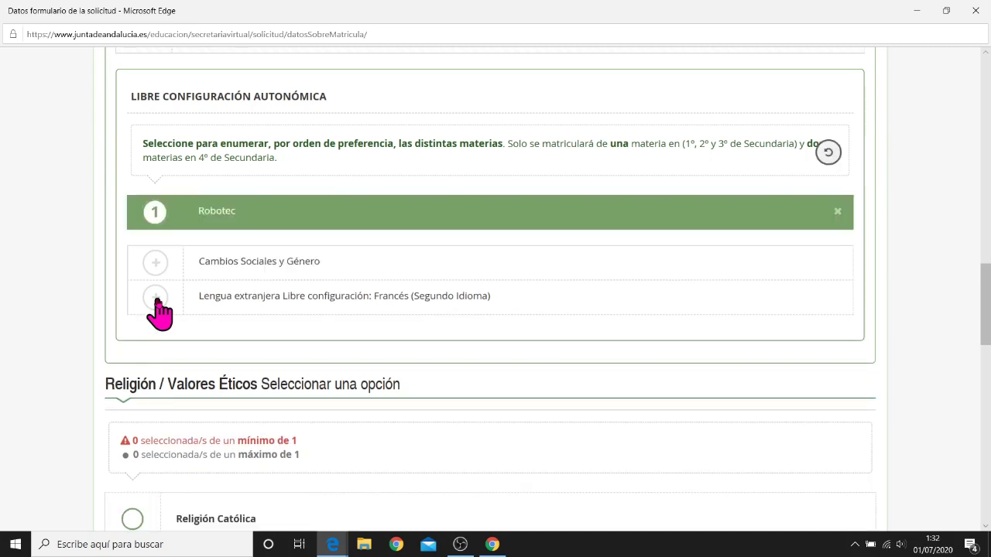
left_click(156, 263)
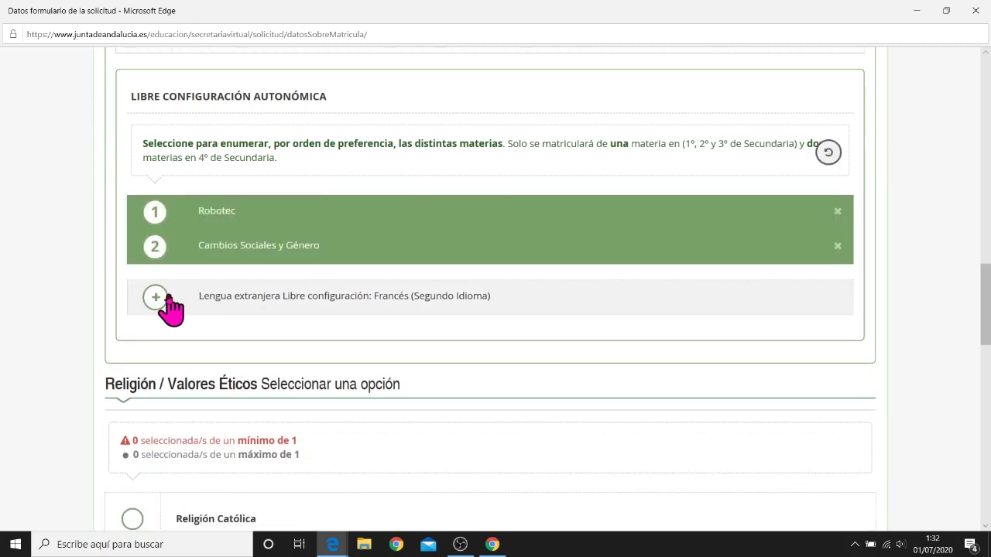
left_click(154, 299)
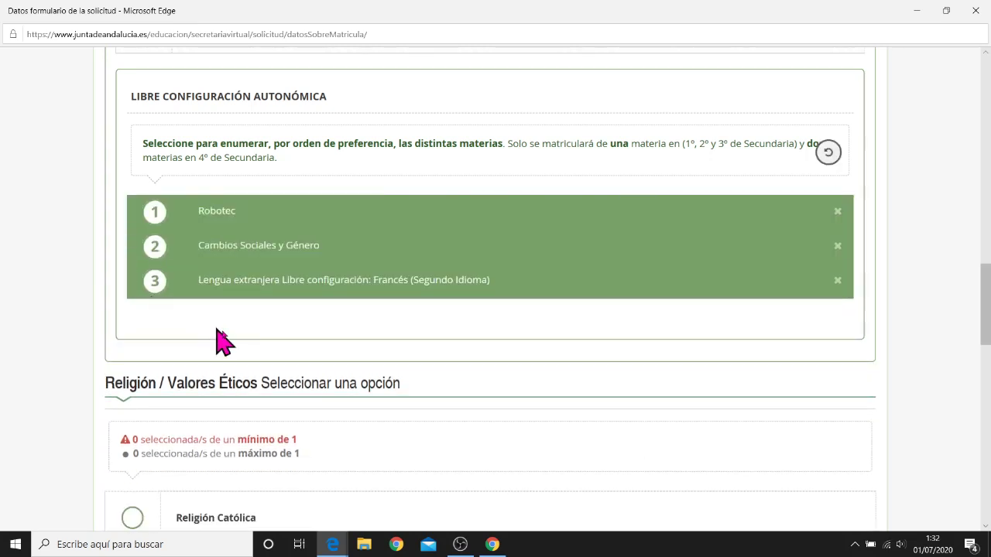
Step: Select Religión Evangélica as the Religión / Valores Éticos option on the 2º ESO form
scroll(221, 341, "down", 3)
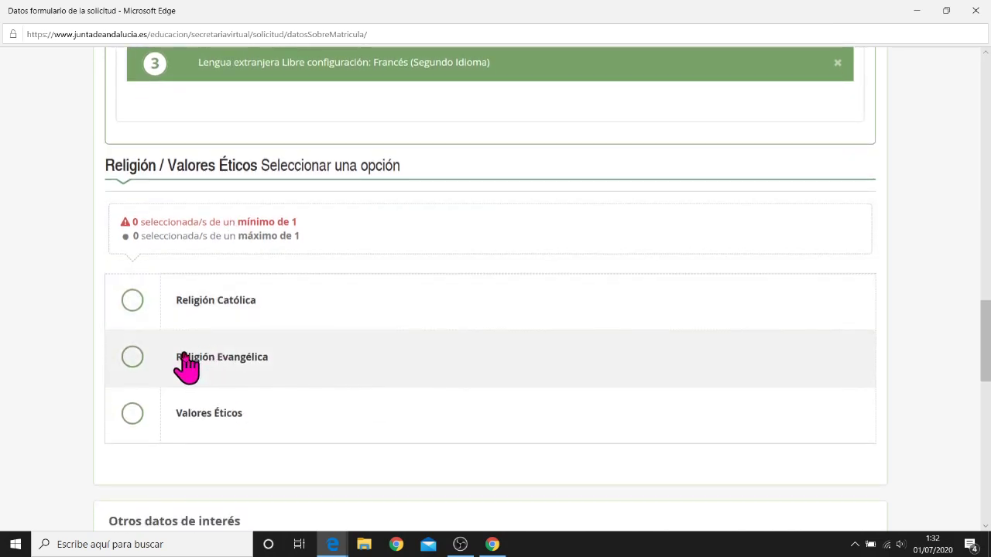
scroll(217, 363, "down", 1)
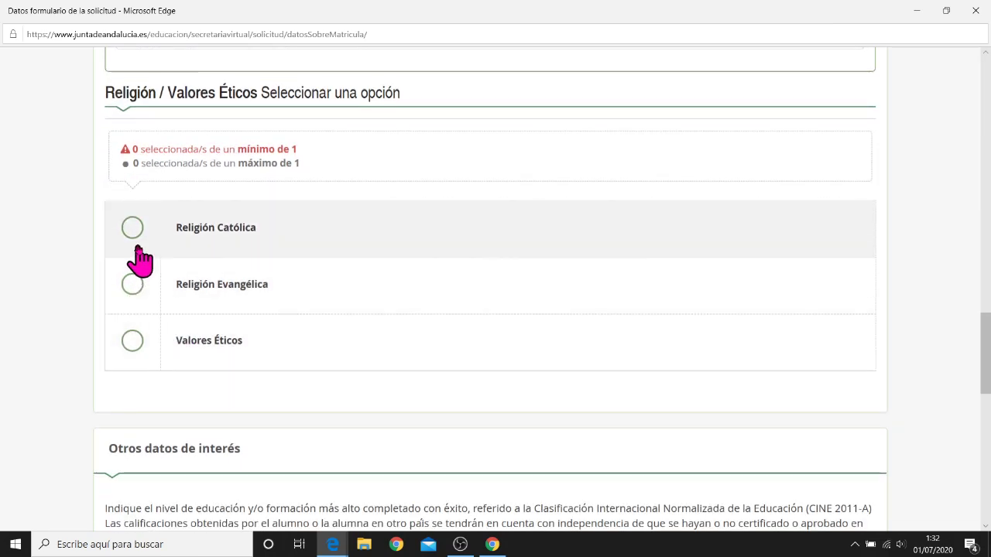
left_click(132, 288)
scroll(277, 334, "down", 4)
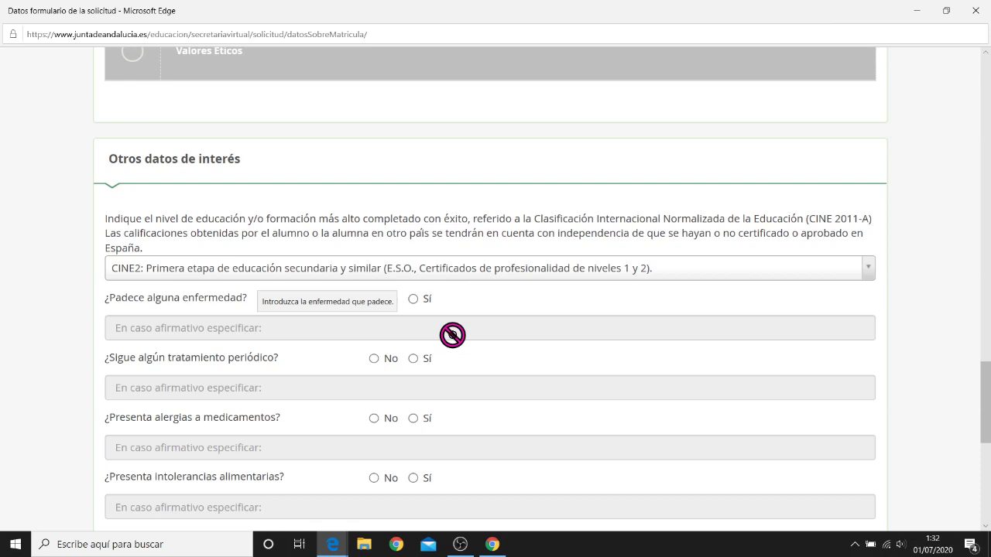
scroll(452, 334, "up", 1)
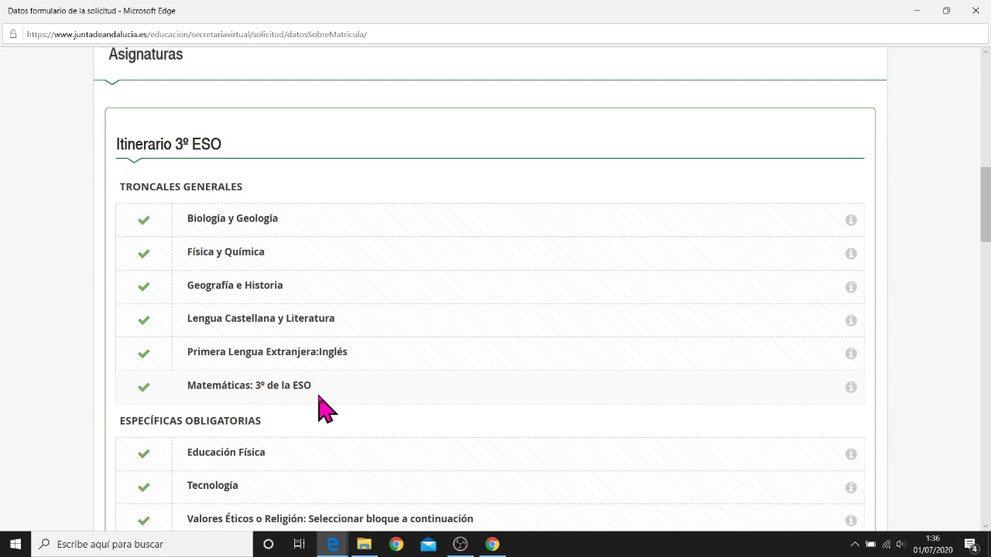
Step: Rank the 3º ESO Libre Configuración Autonómica subjects as Cultura Clásica, Cambios Sociales y Género and Francés (Segundo Idioma)
scroll(320, 406, "down", 2)
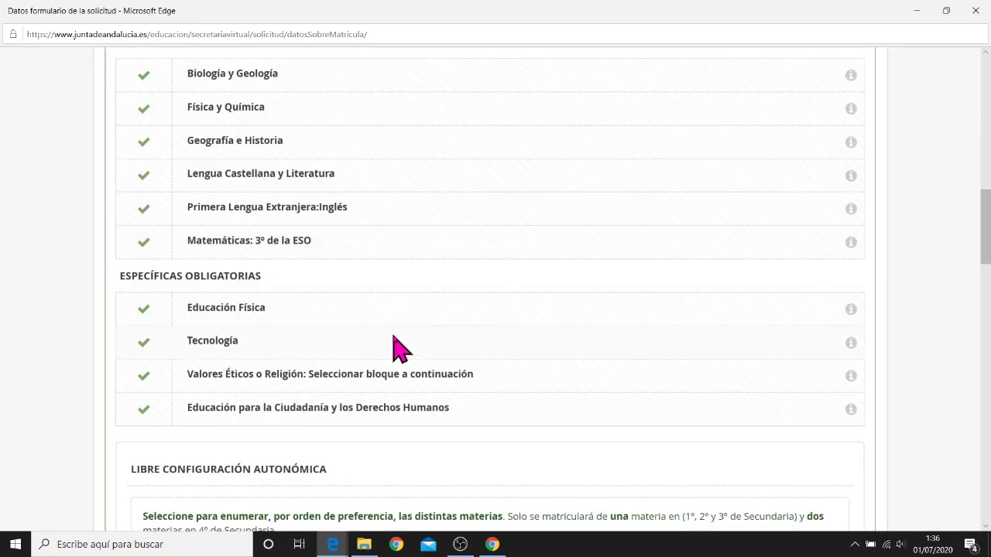
scroll(398, 378, "down", 5)
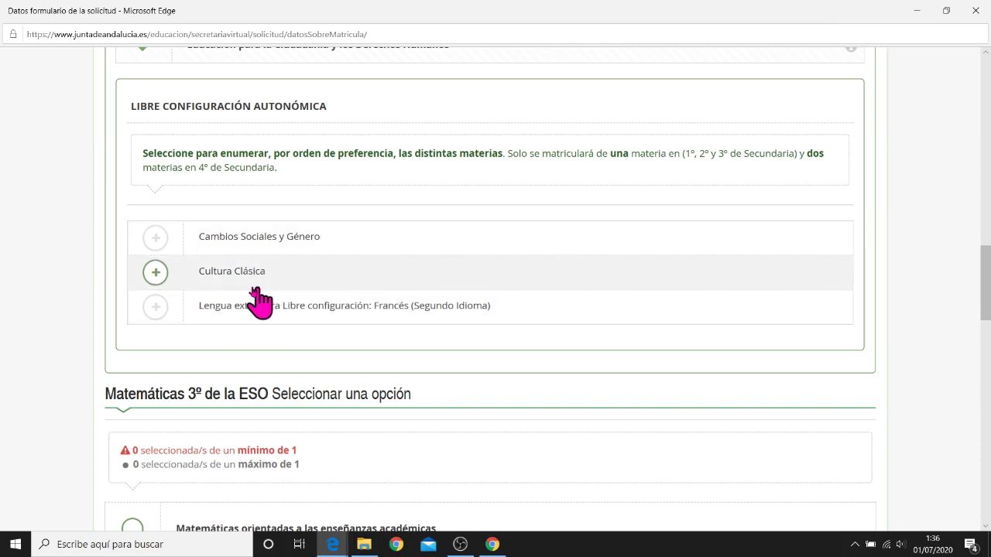
left_click(166, 275)
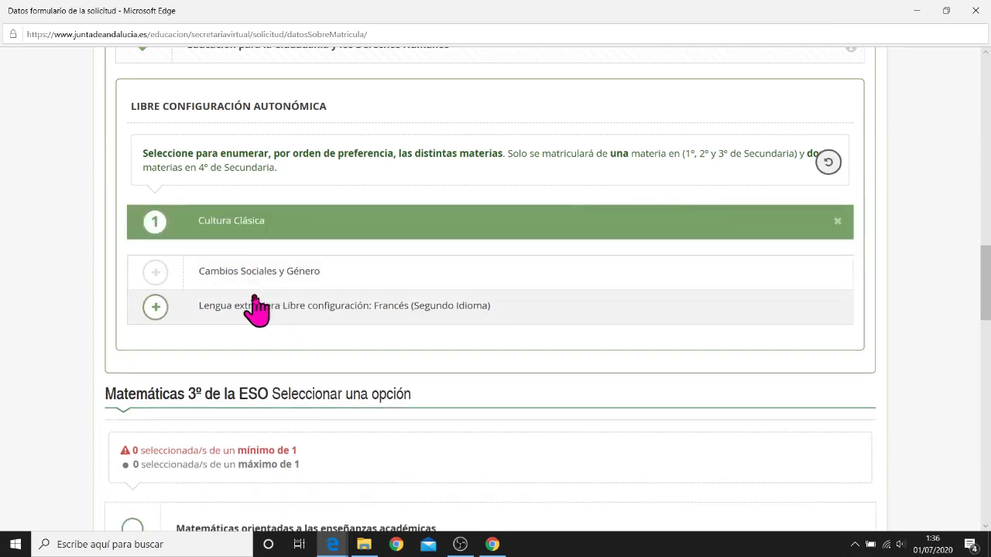
left_click(156, 272)
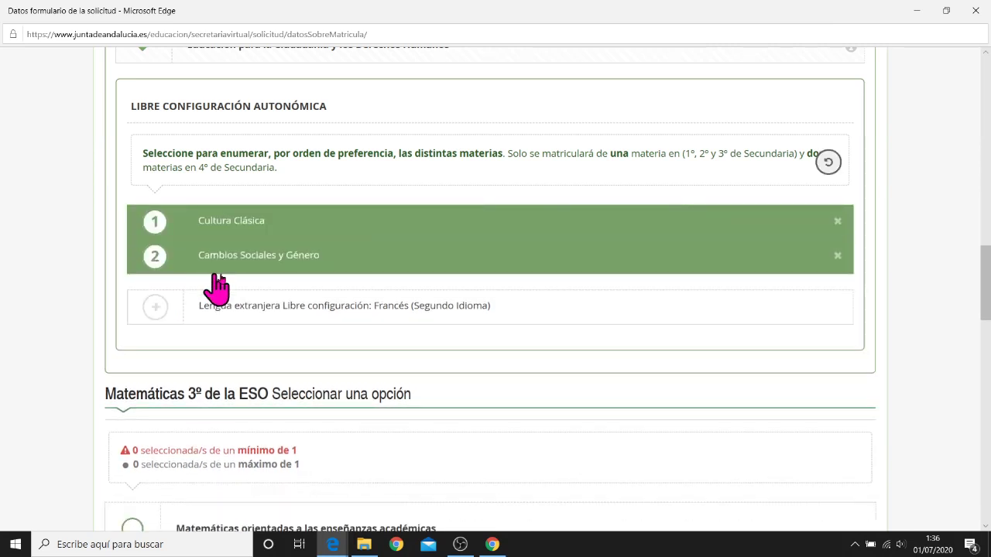
left_click(157, 308)
Step: Choose Matemáticas orientadas a las enseñanzas académicas for 3º ESO and Religión Católica as the Religión / Valores Éticos option
scroll(401, 342, "down", 4)
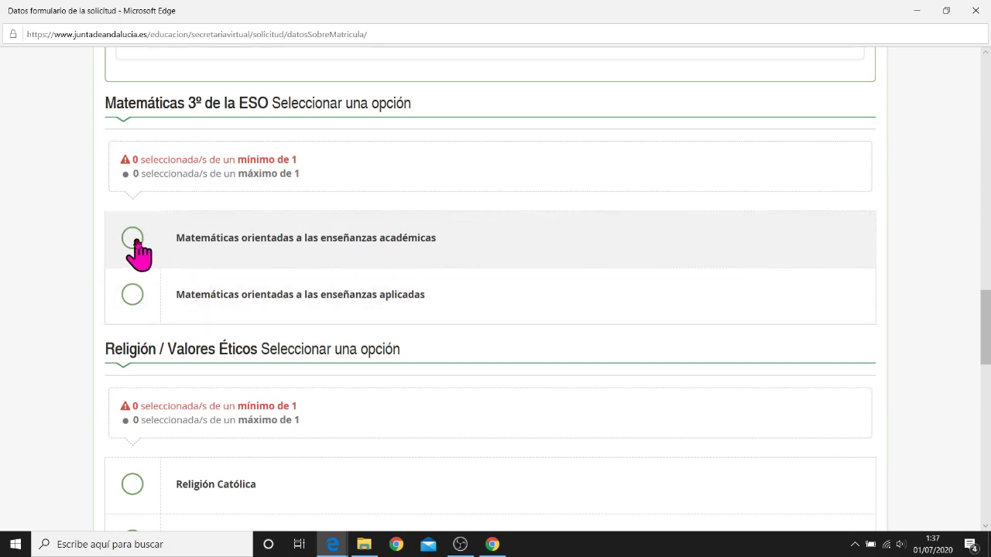
left_click(135, 247)
scroll(394, 345, "down", 2)
scroll(394, 345, "down", 1)
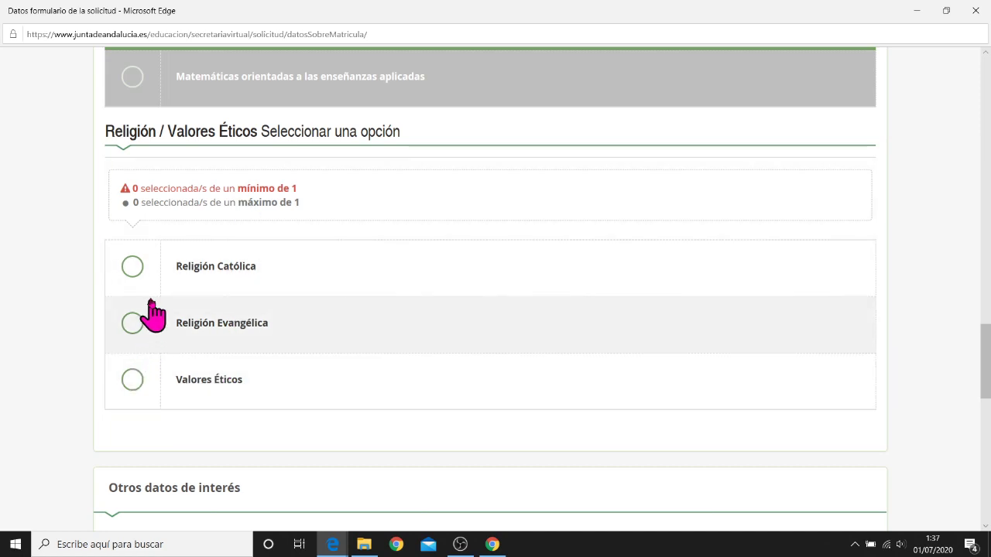
left_click(133, 269)
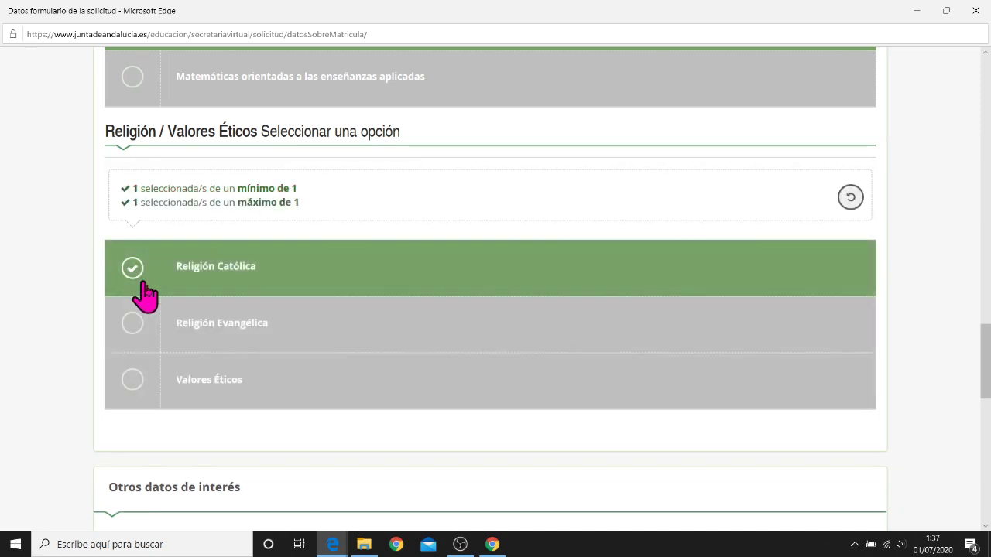
scroll(288, 398, "down", 6)
scroll(390, 336, "up", 1)
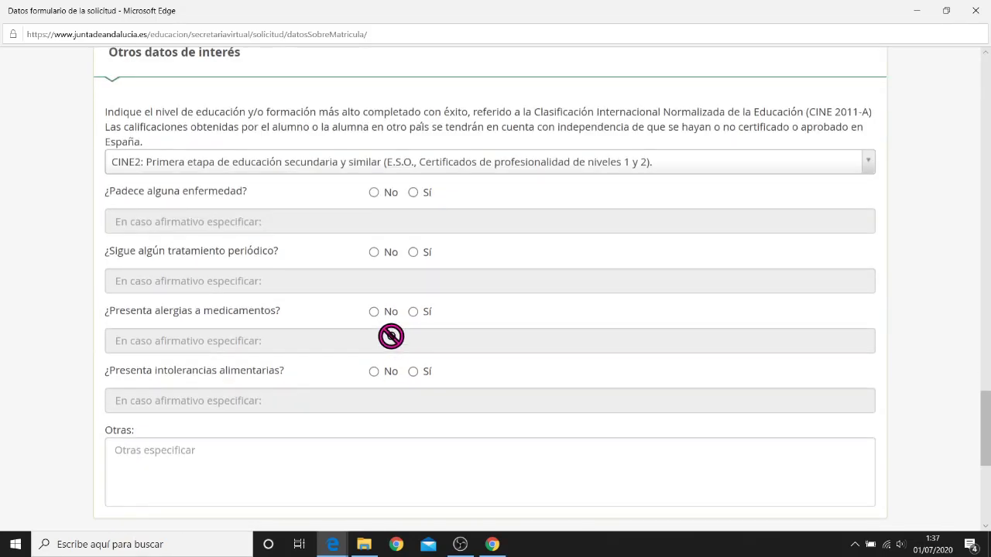
scroll(389, 336, "down", 2)
scroll(390, 335, "up", 3)
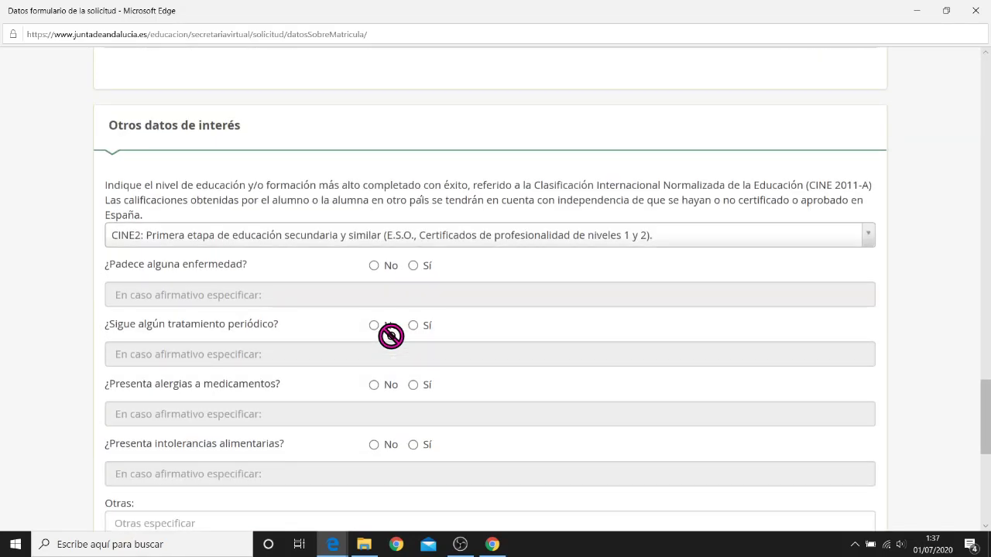
scroll(389, 336, "up", 3)
scroll(389, 336, "down", 1)
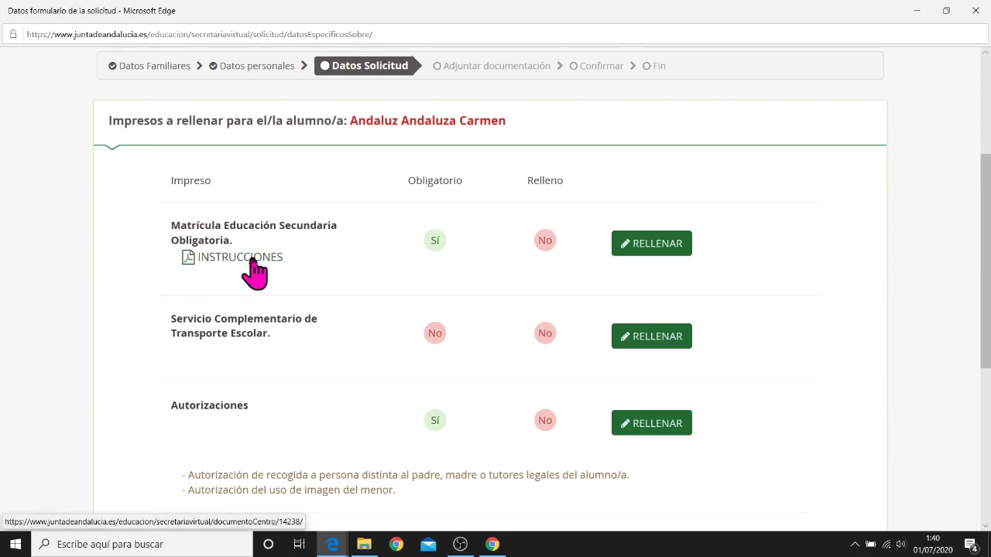
Step: Open the instructions for Matrícula Educación Secundaria Obligatoria, examine the 4º ESO Aplicadas and Académicas itinerary tables, and return to the list of forms
left_click(252, 259)
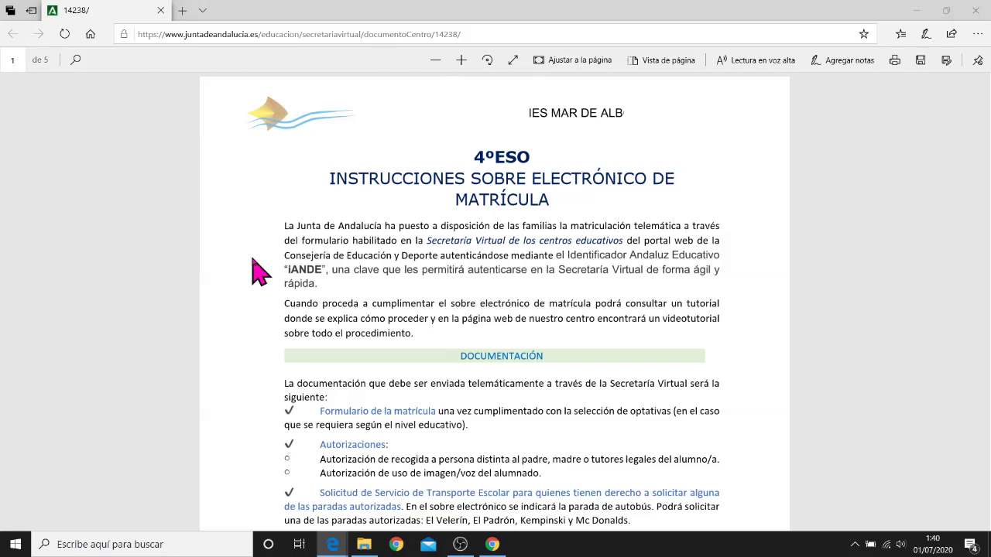
scroll(426, 332, "down", 10)
scroll(426, 320, "down", 2)
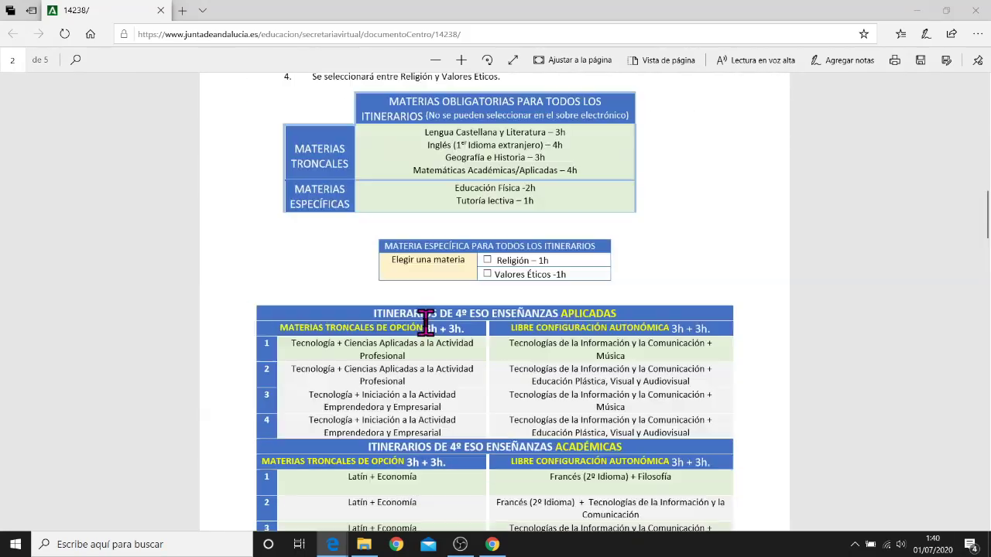
scroll(504, 321, "up", 1)
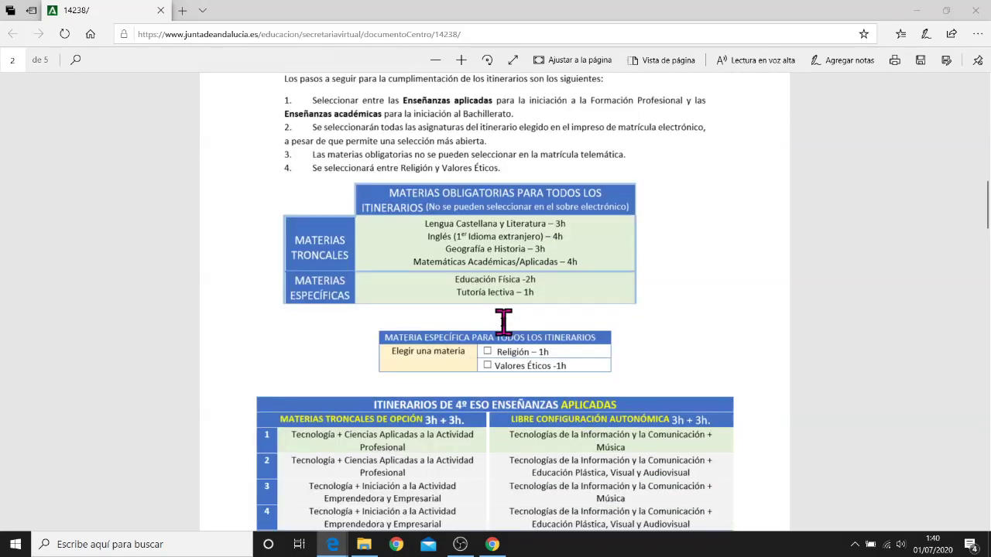
scroll(503, 324, "down", 2)
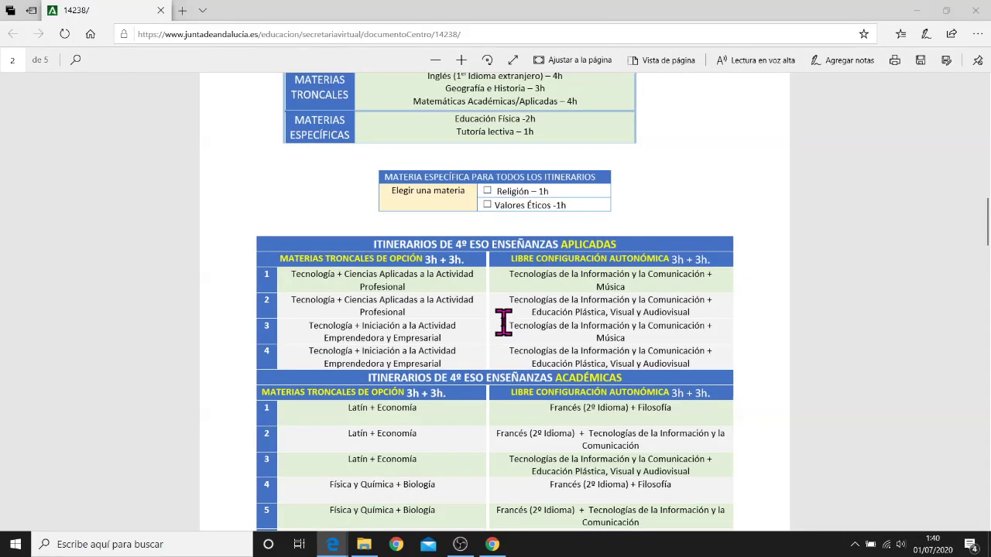
scroll(503, 323, "down", 2)
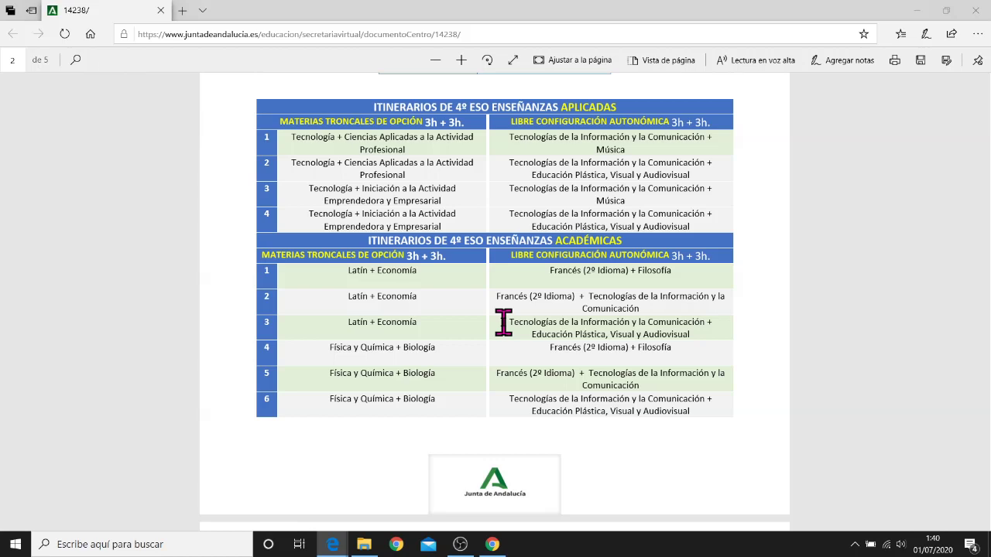
scroll(503, 322, "up", 1)
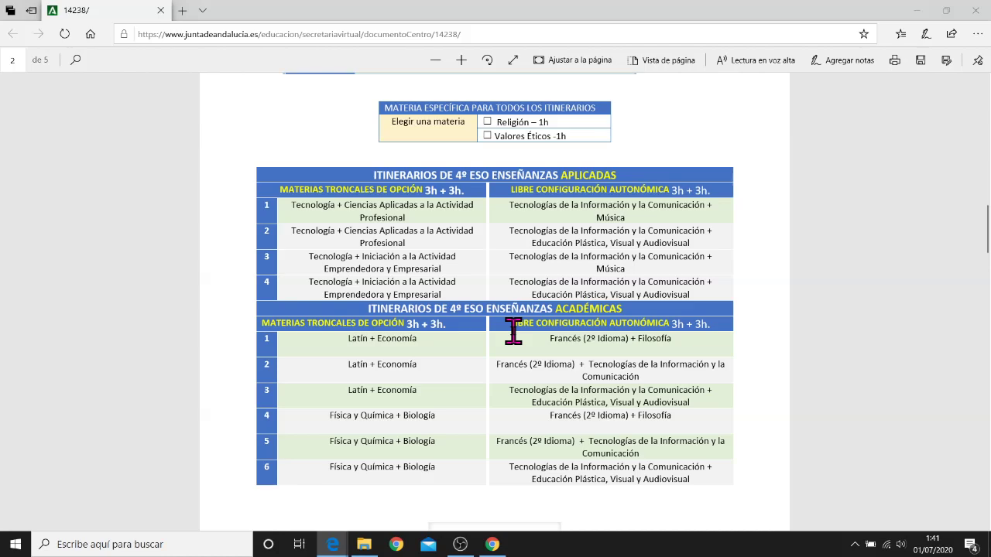
scroll(513, 331, "up", 3, "ctrl")
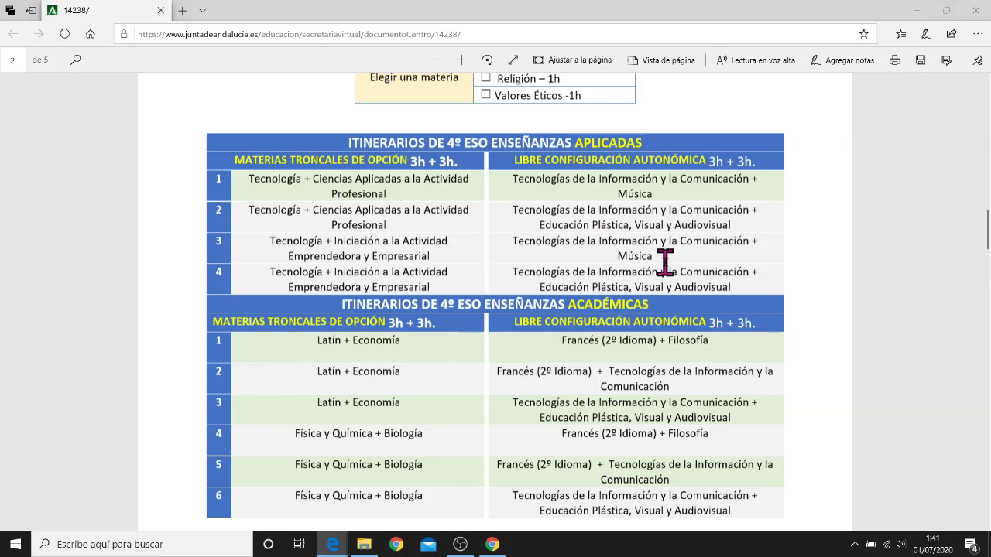
scroll(422, 427, "down", 1)
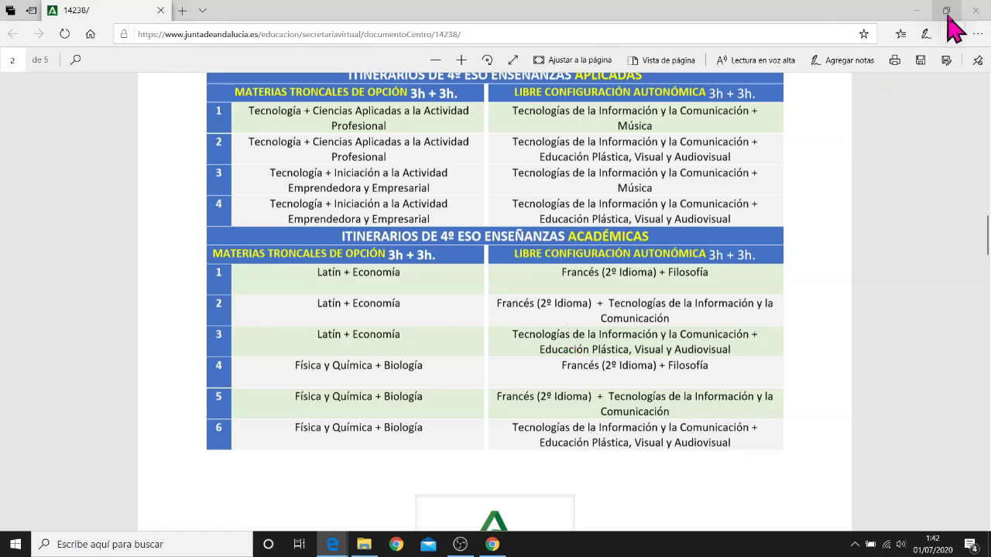
left_click(974, 10)
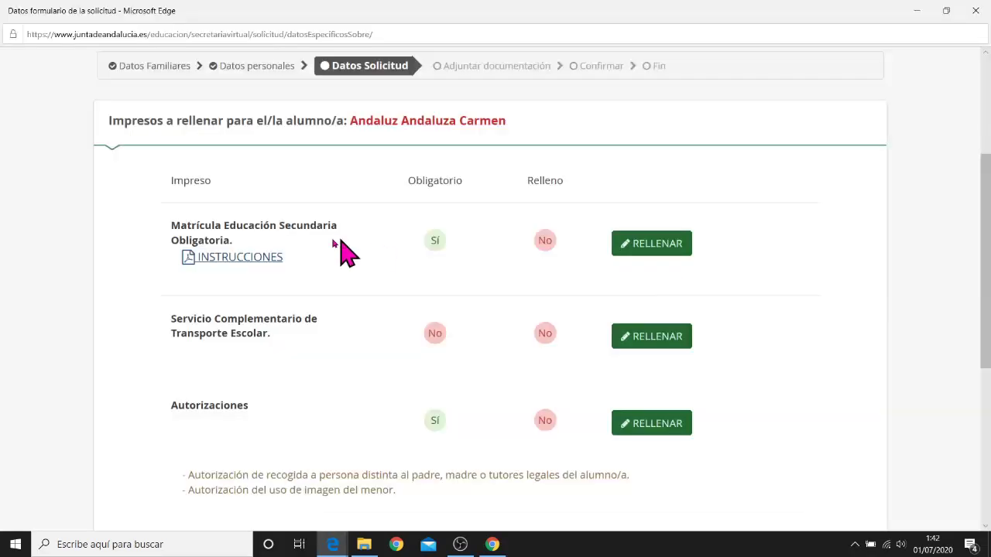
Step: Open the Matrícula Educación Secundaria Obligatoria form for filling in and go to the 4º ESO itinerary choices
left_click(659, 260)
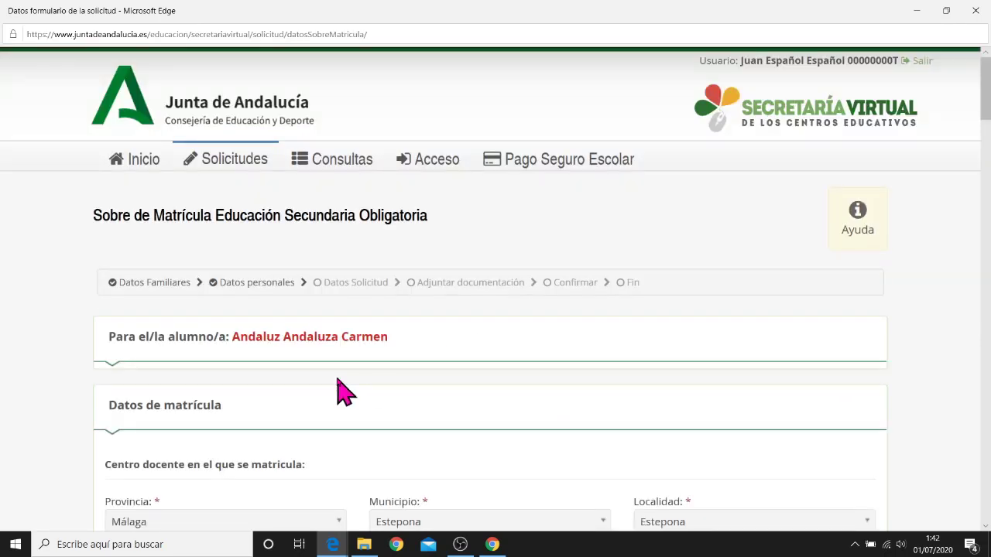
scroll(341, 393, "down", 4)
scroll(340, 393, "down", 2)
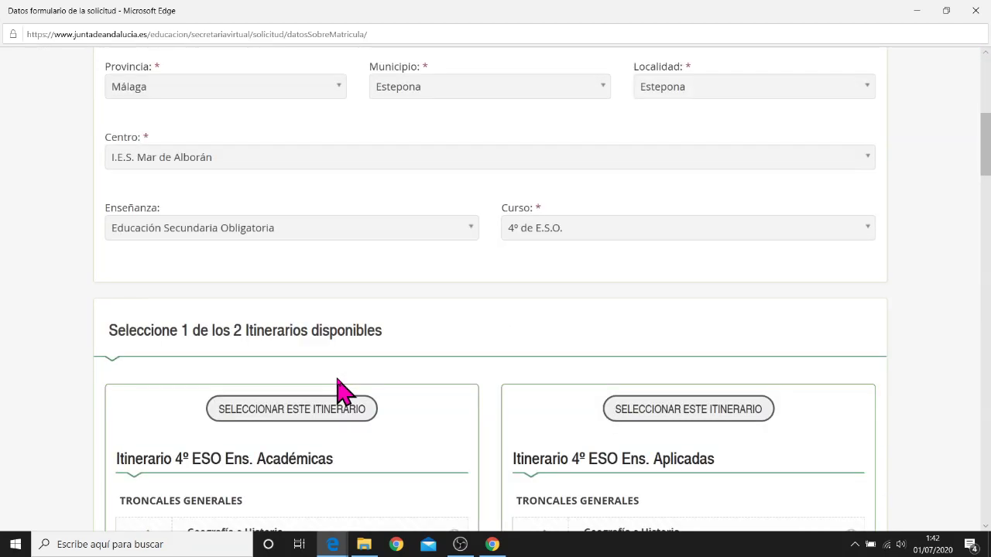
scroll(341, 392, "down", 3)
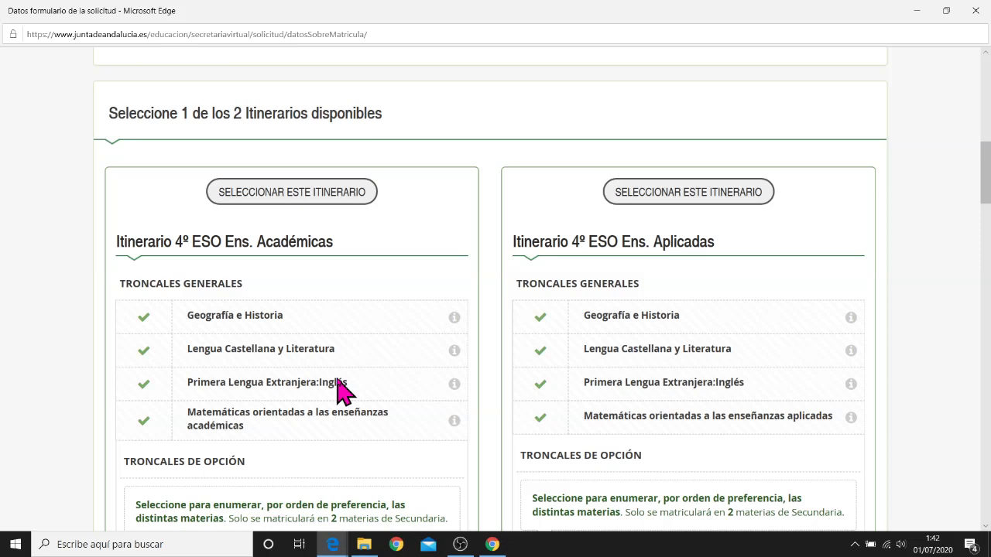
Step: Compare the core, optional, specific and Libre Configuración Autonómica subjects of the 4º ESO Académicas and Aplicadas itineraries
left_click(317, 202)
scroll(364, 264, "down", 5)
scroll(730, 85, "down", 3)
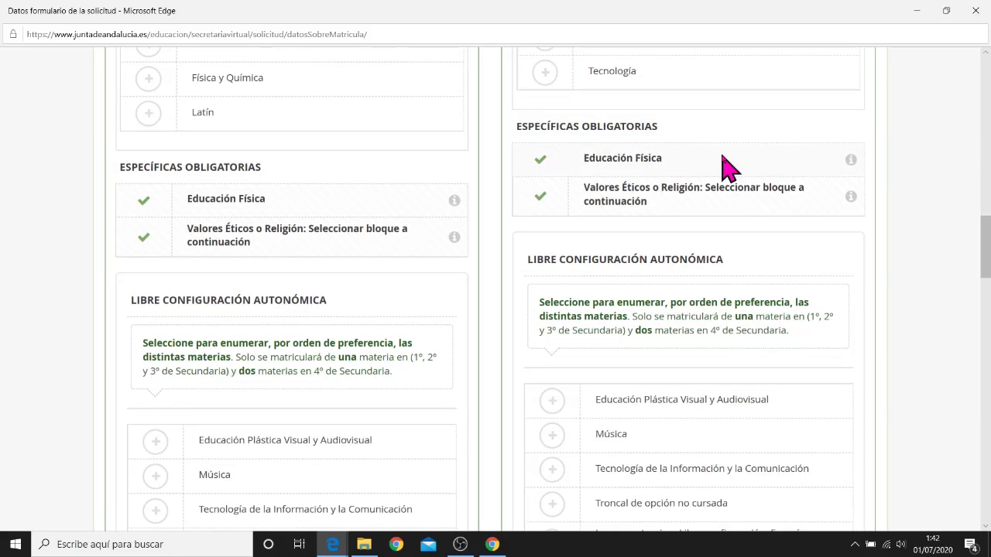
scroll(730, 166, "up", 6)
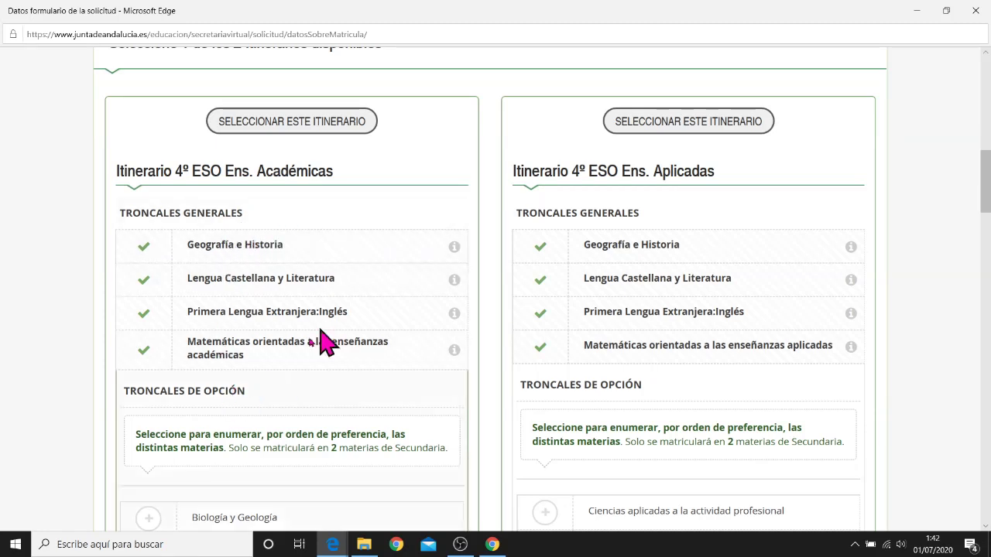
scroll(288, 357, "down", 1)
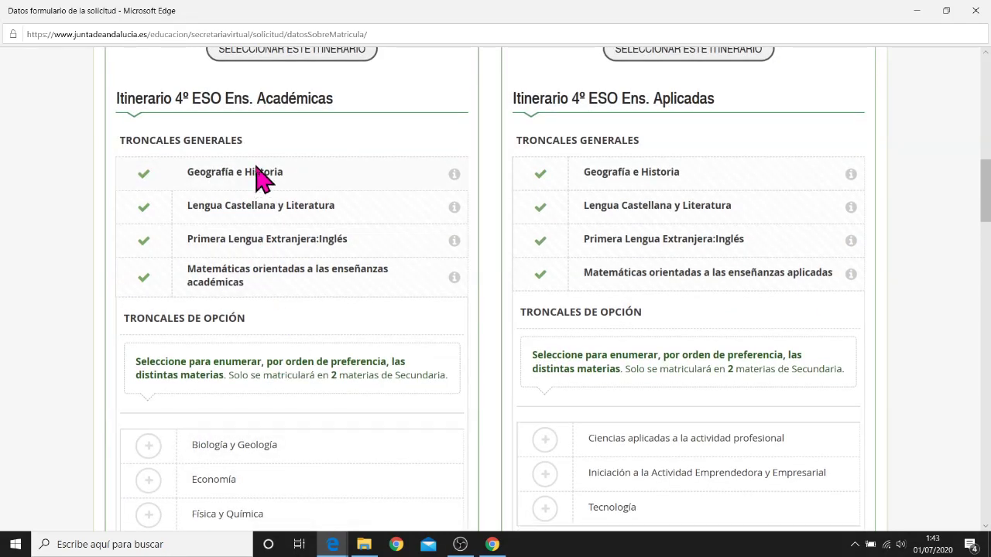
scroll(281, 332, "down", 2)
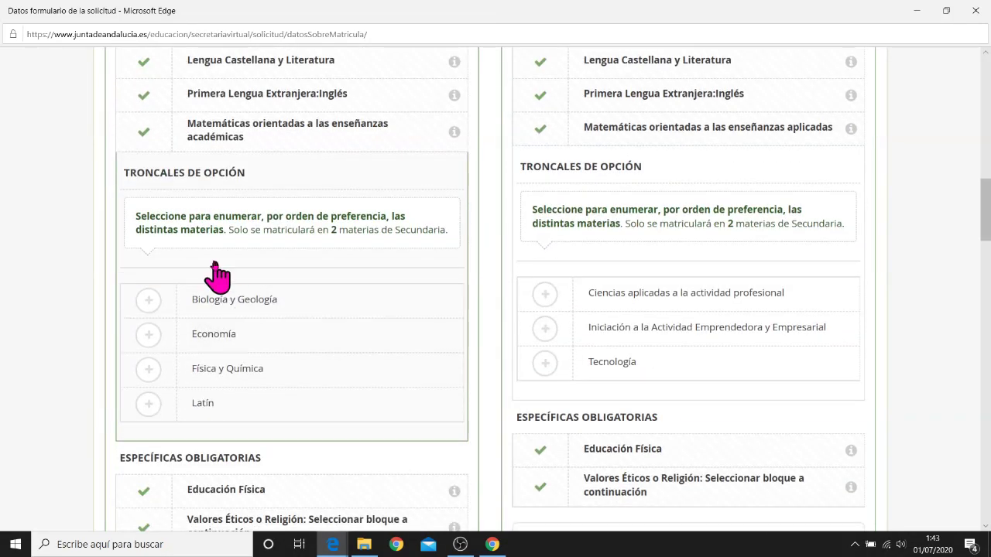